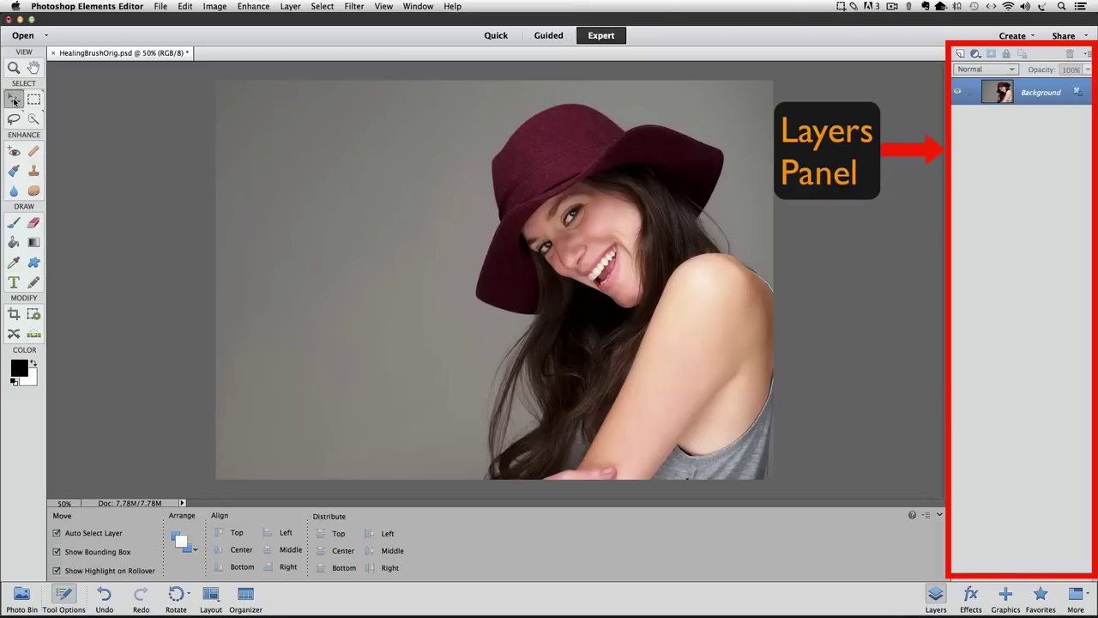
Check the Window panel list, then add an empty Layer 1 above the Background layer
left_click(417, 6)
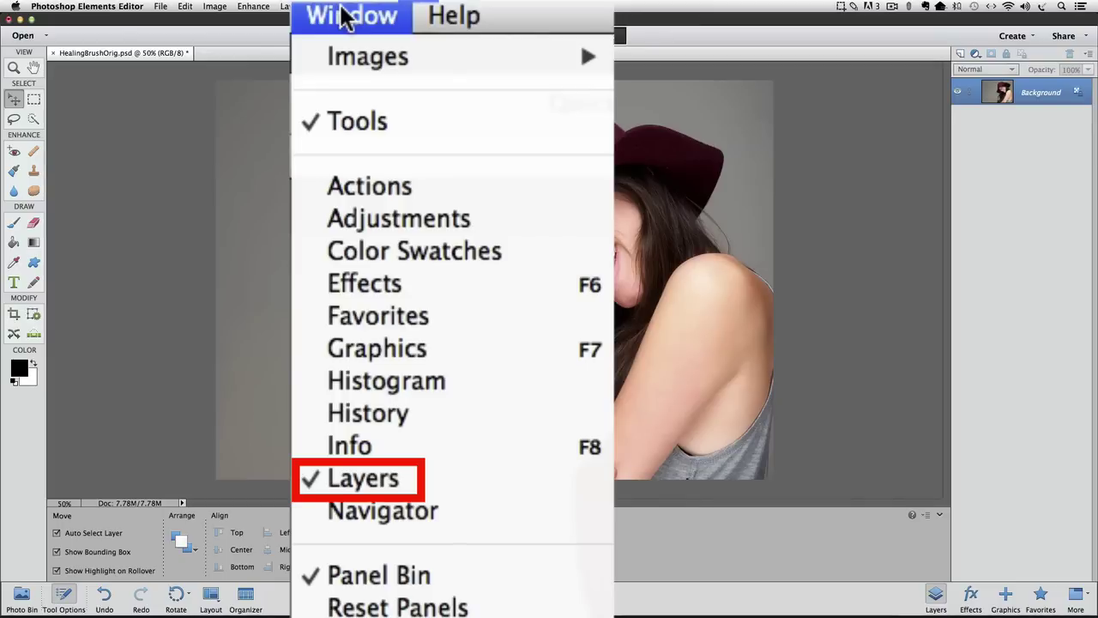
left_click(417, 6)
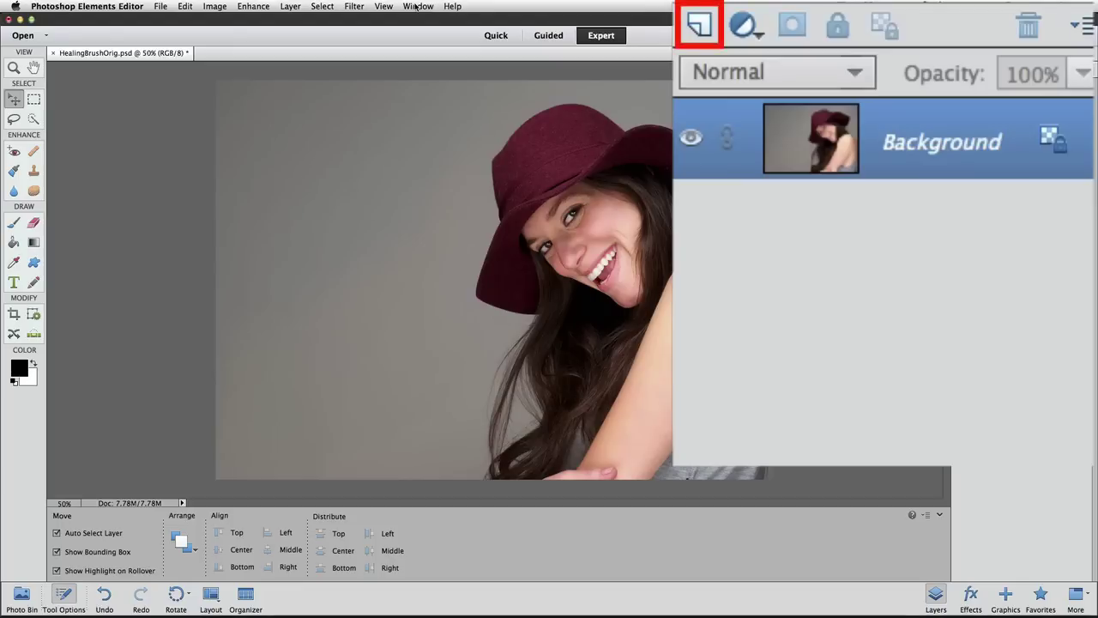
left_click(701, 31)
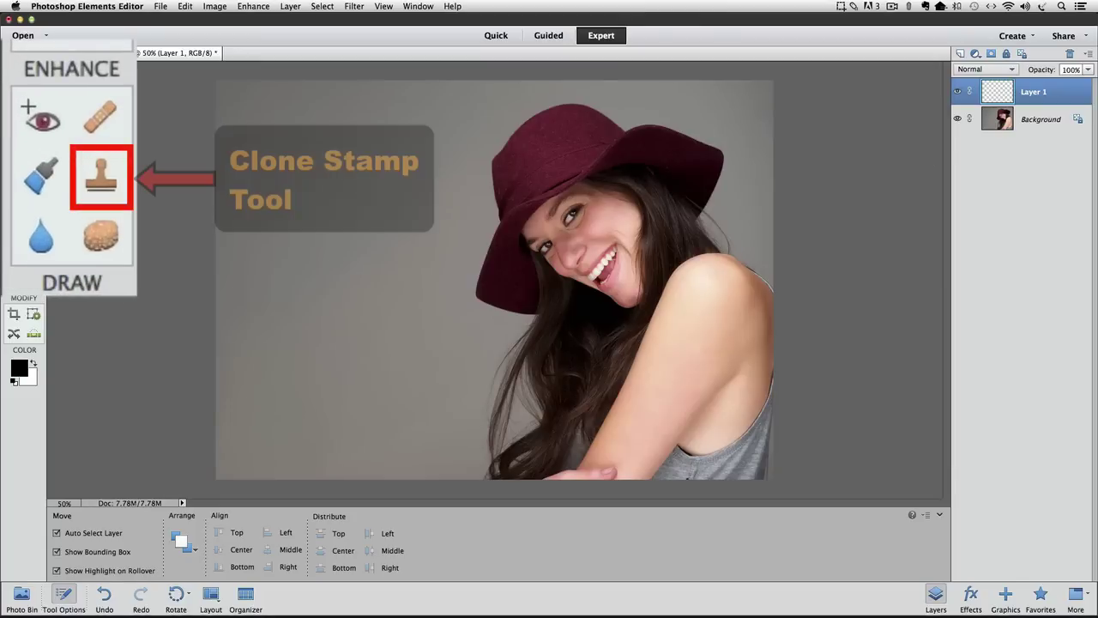
Select the Clone Stamp tool and zoom to 200% on the woman's eye
left_click(107, 182)
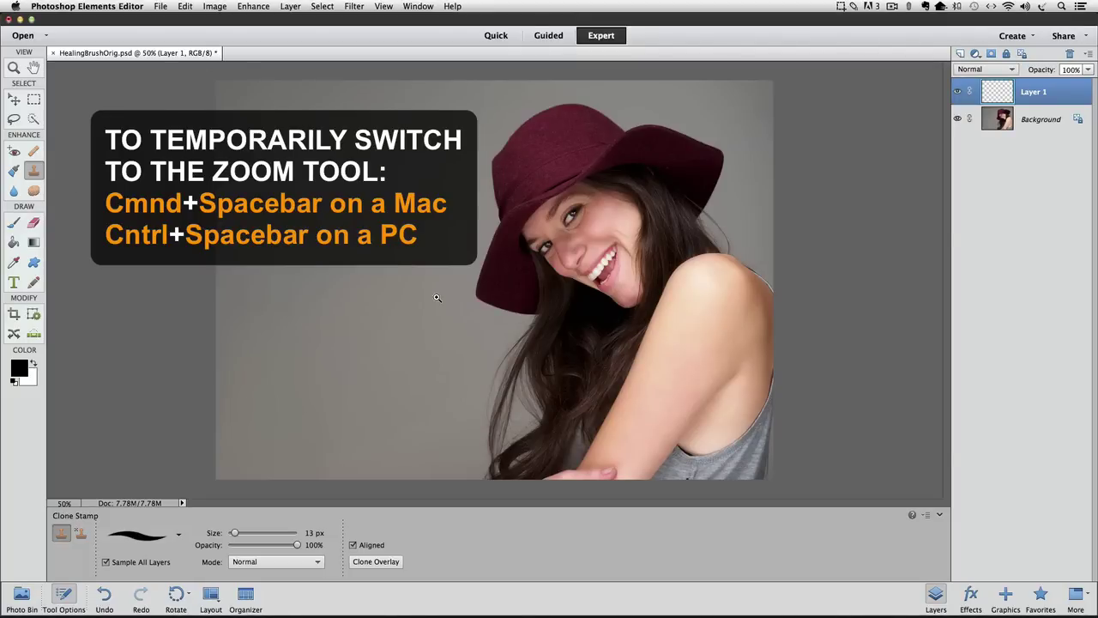
key("super+space")
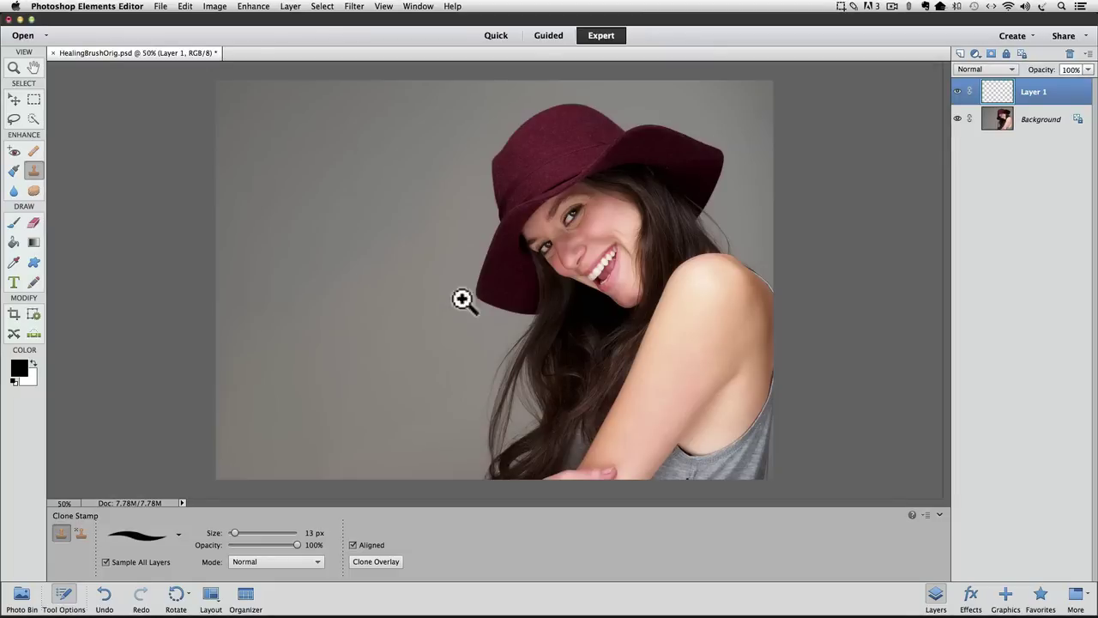
left_click(559, 238)
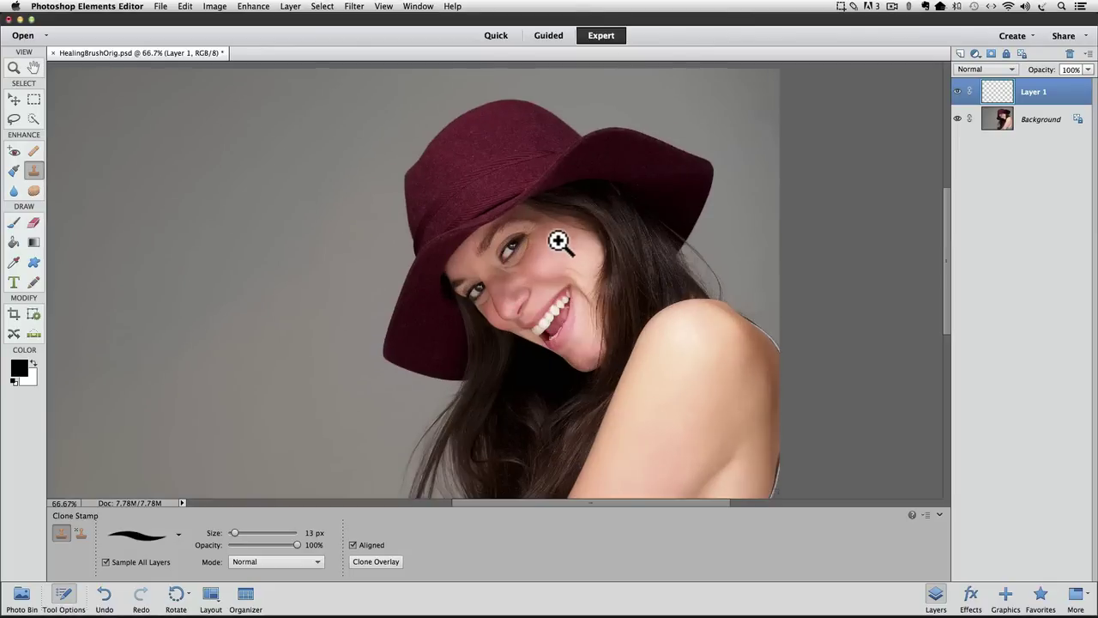
left_click(492, 276)
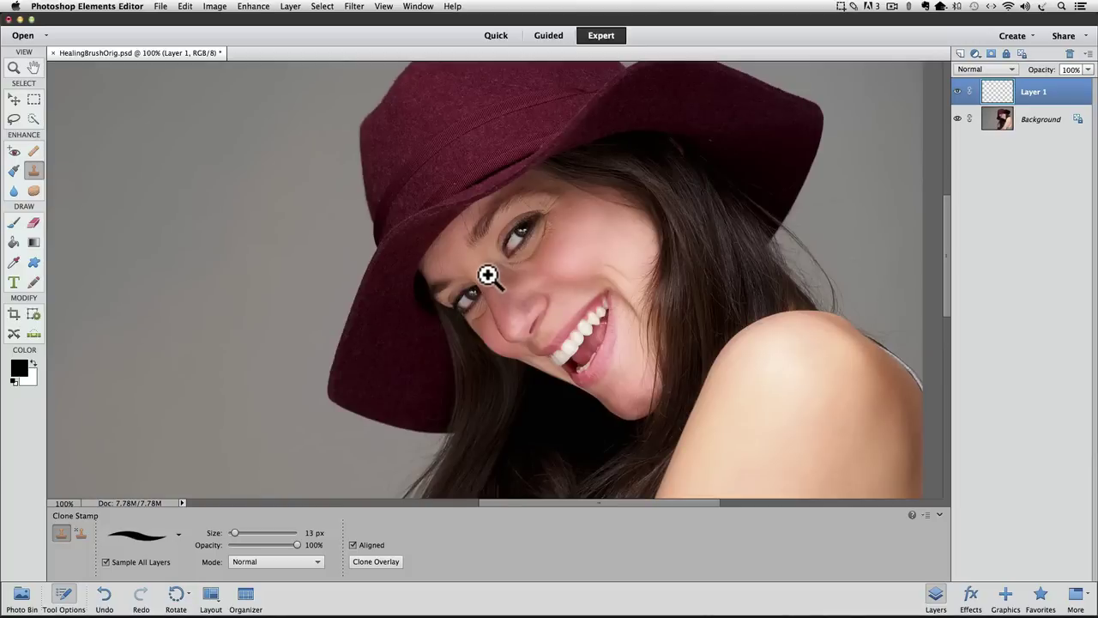
left_click(487, 275)
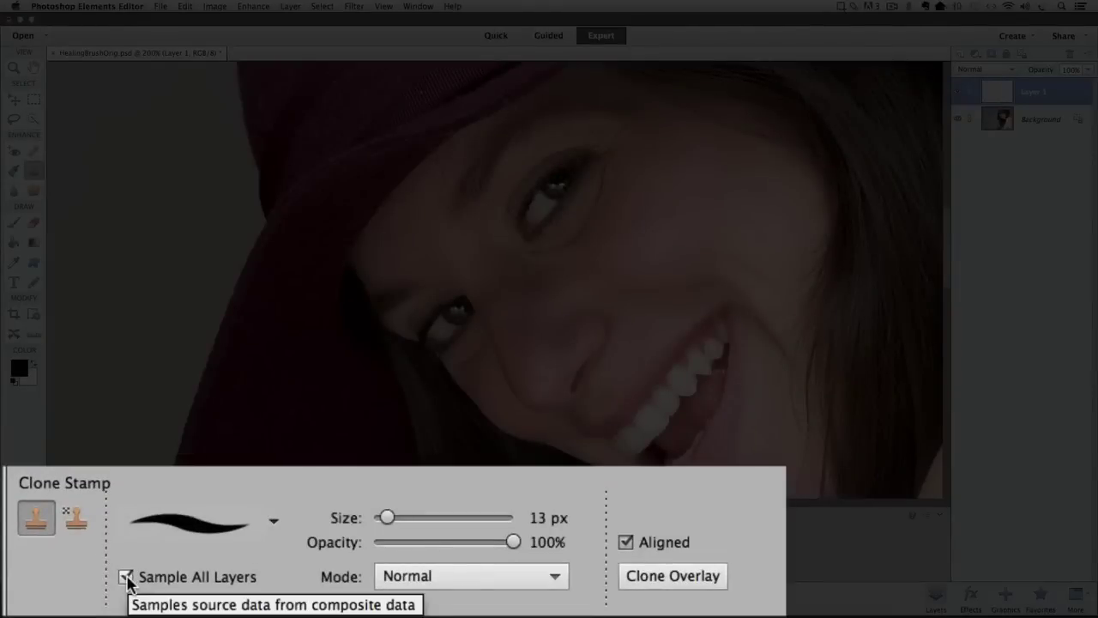
left_click(106, 562)
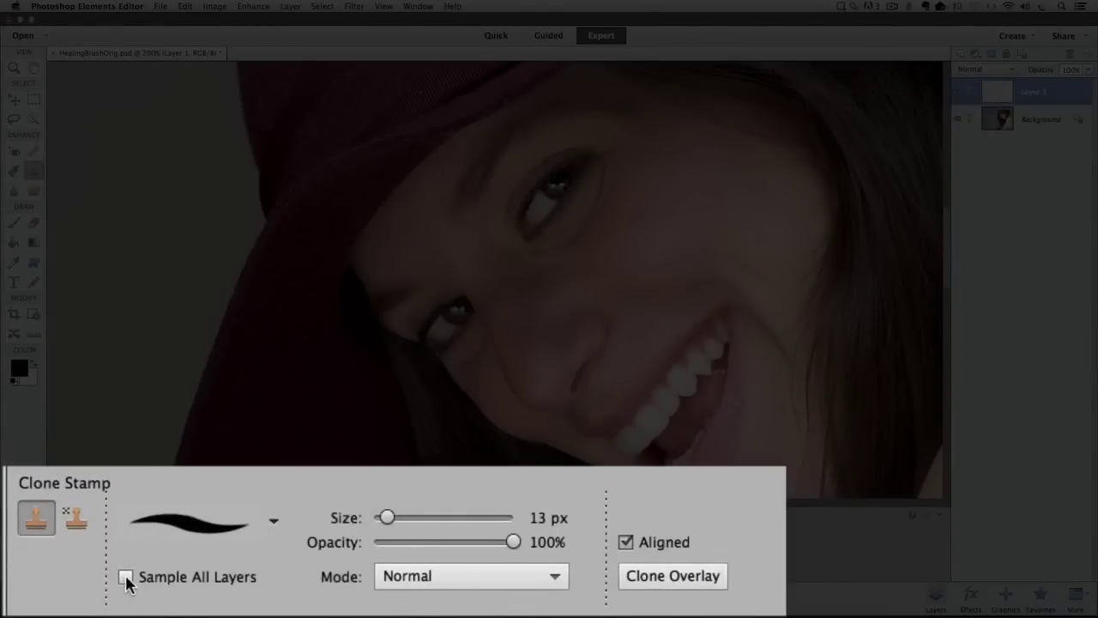
left_click(126, 578)
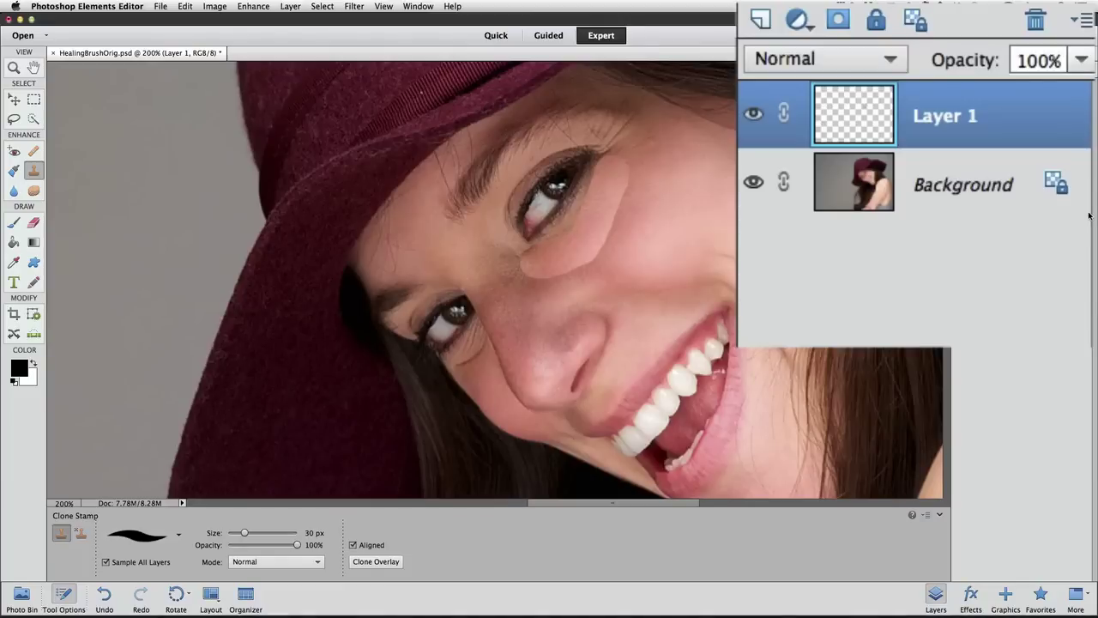
Rename Layer 1 to 'clone' and hide it so the original wrinkles show
double_click(952, 137)
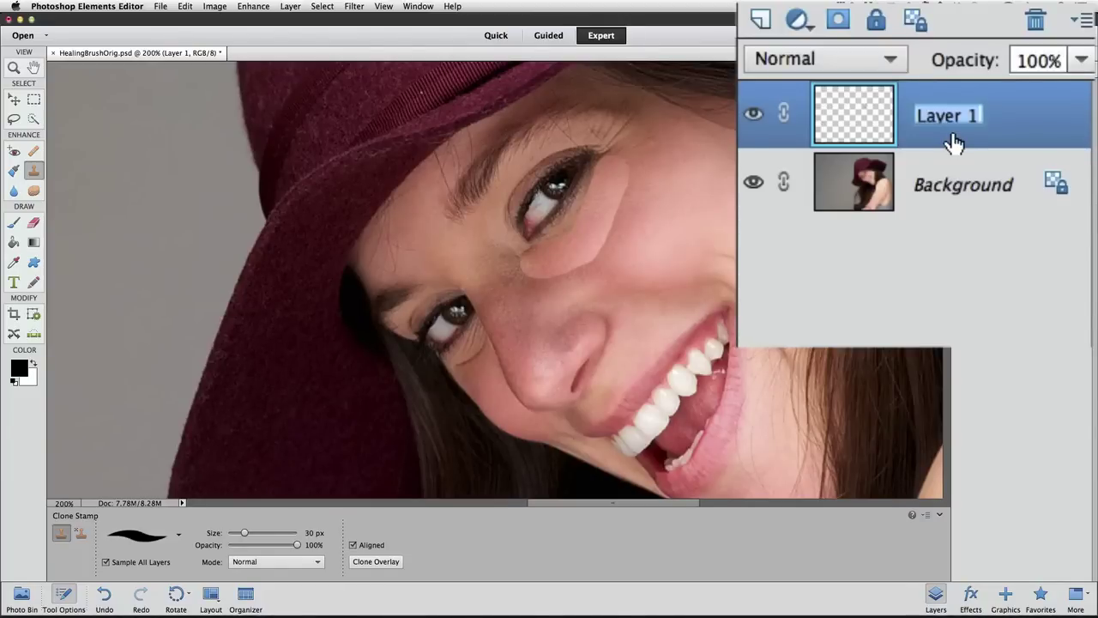
type("clone")
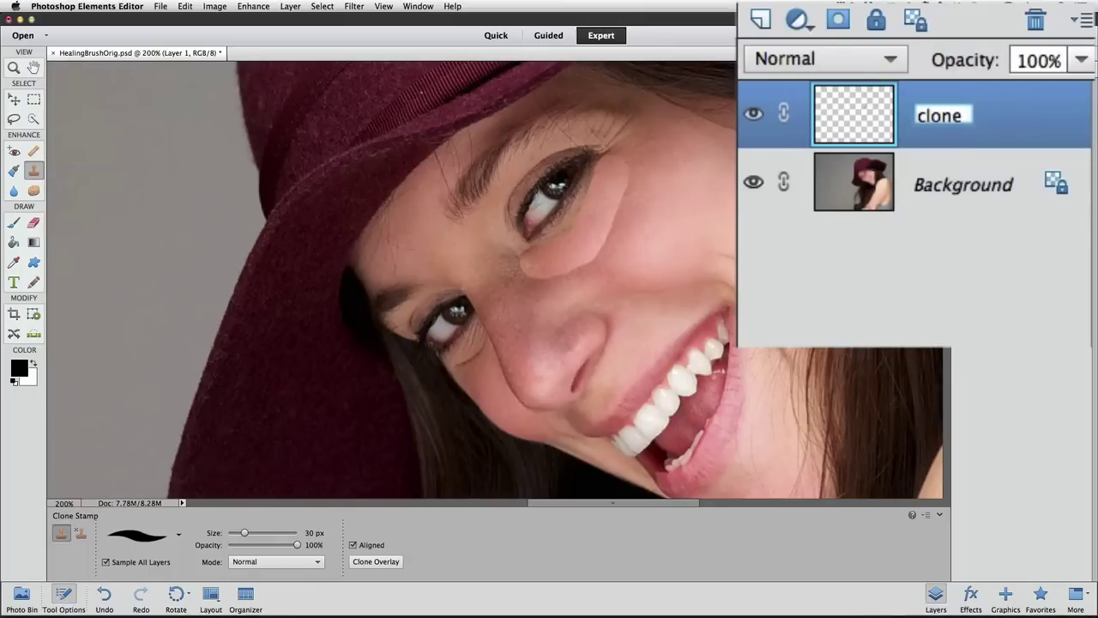
key("Return")
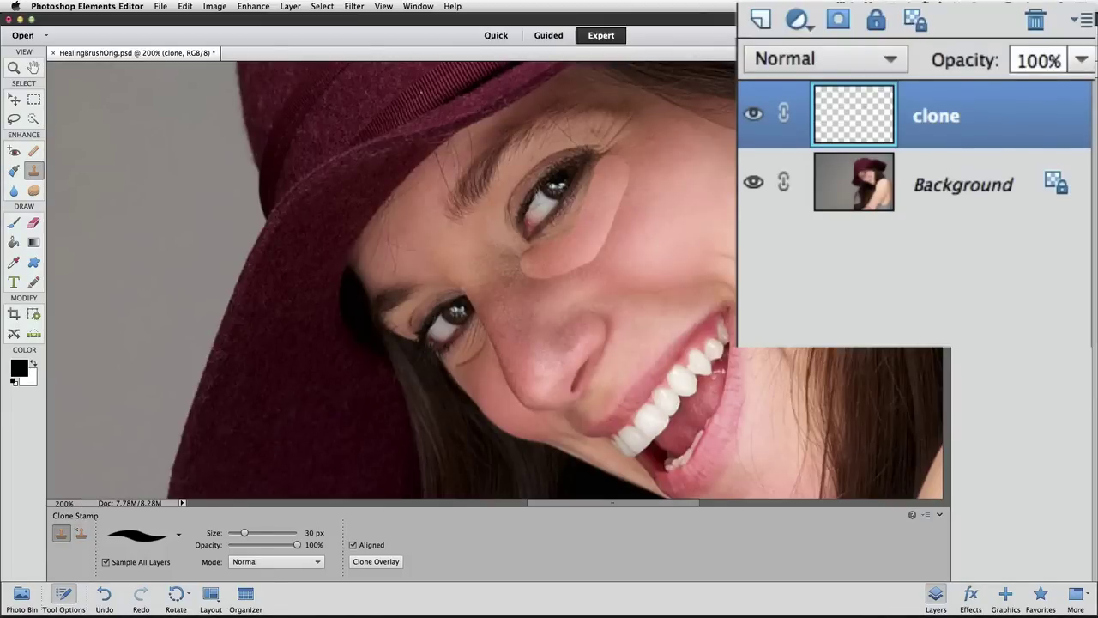
left_click(753, 114)
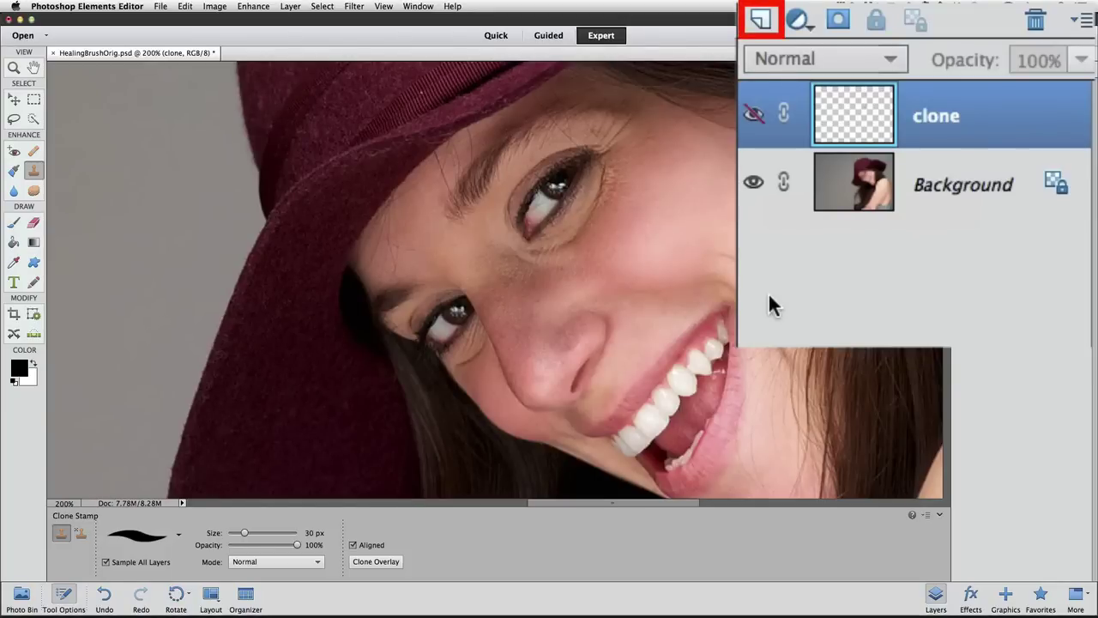
Add another empty layer above clone and name it 'healing'
left_click(760, 19)
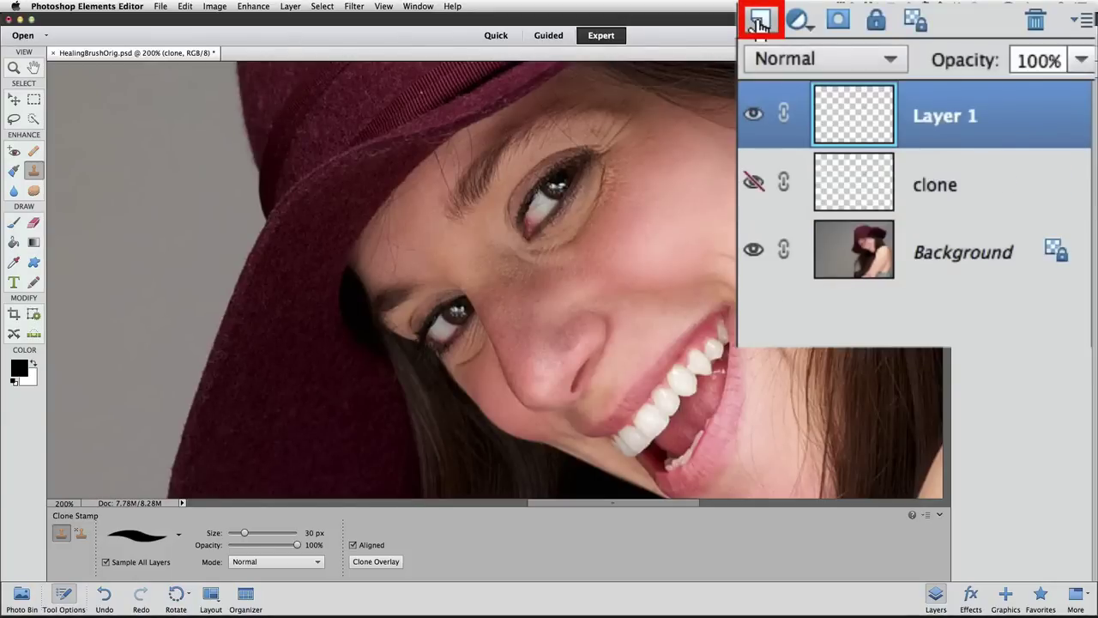
double_click(951, 122)
type("healing")
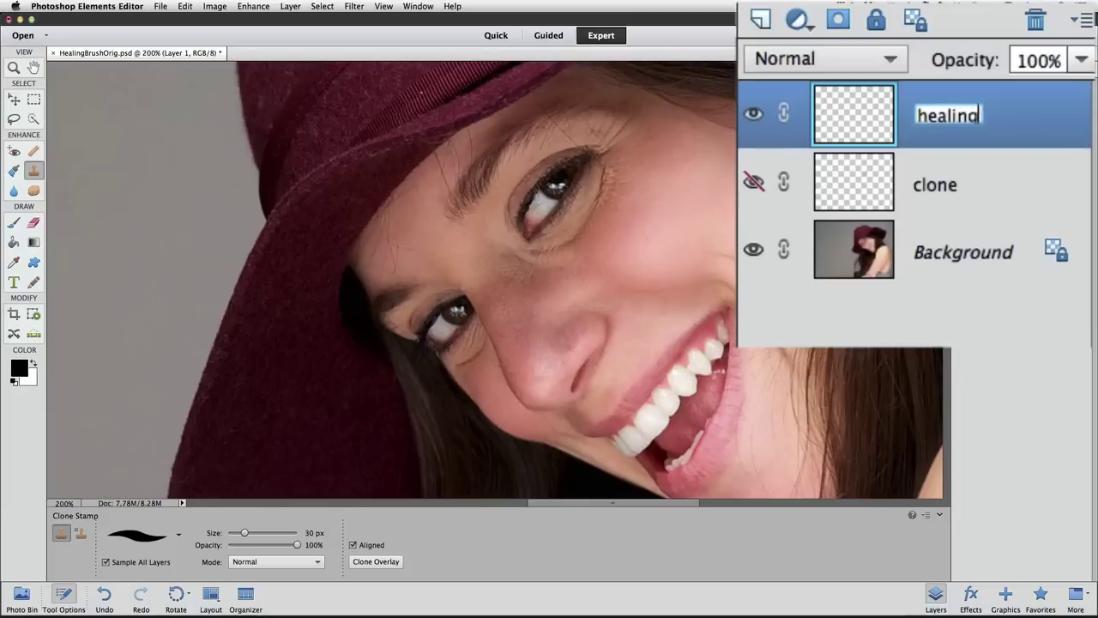
key("Return")
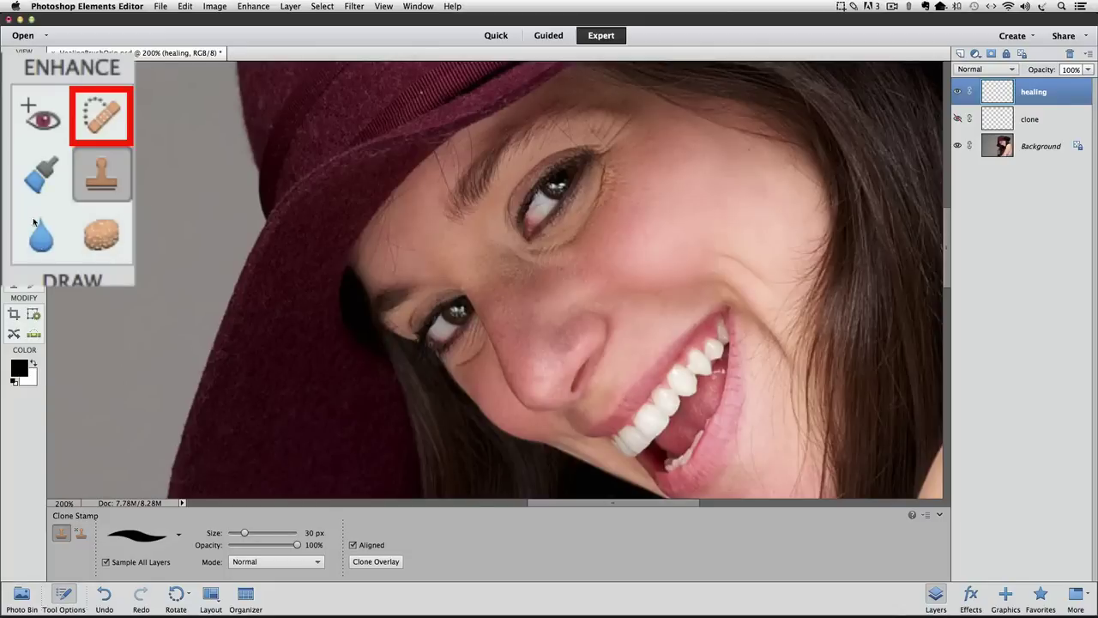
Switch from the Spot Healing Brush to the regular Healing Brush in Tool Options
left_click(105, 111)
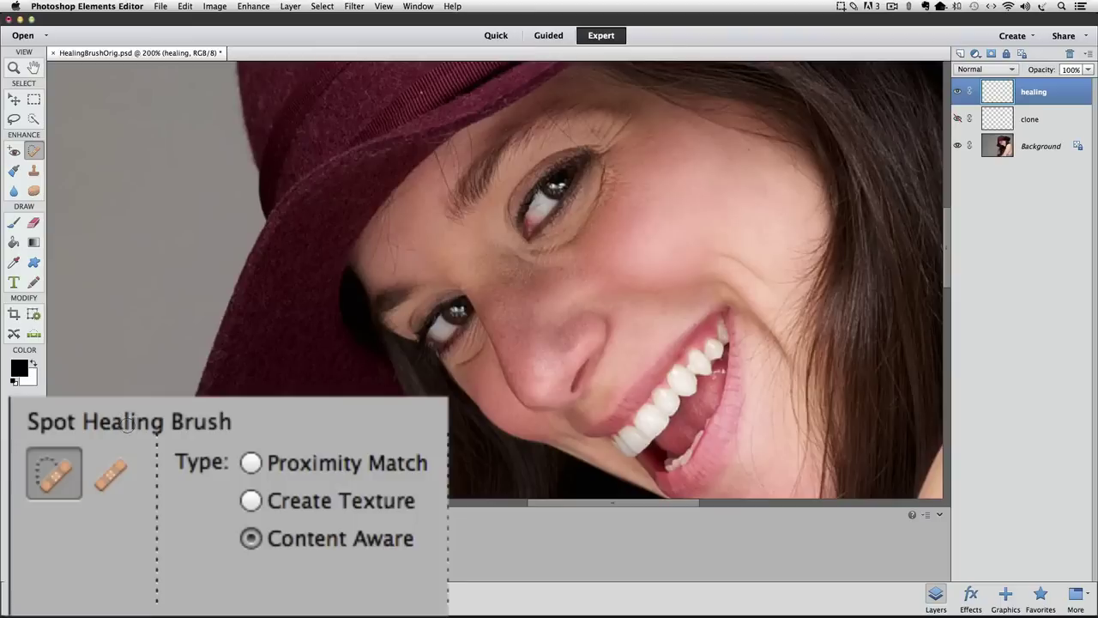
left_click(81, 533)
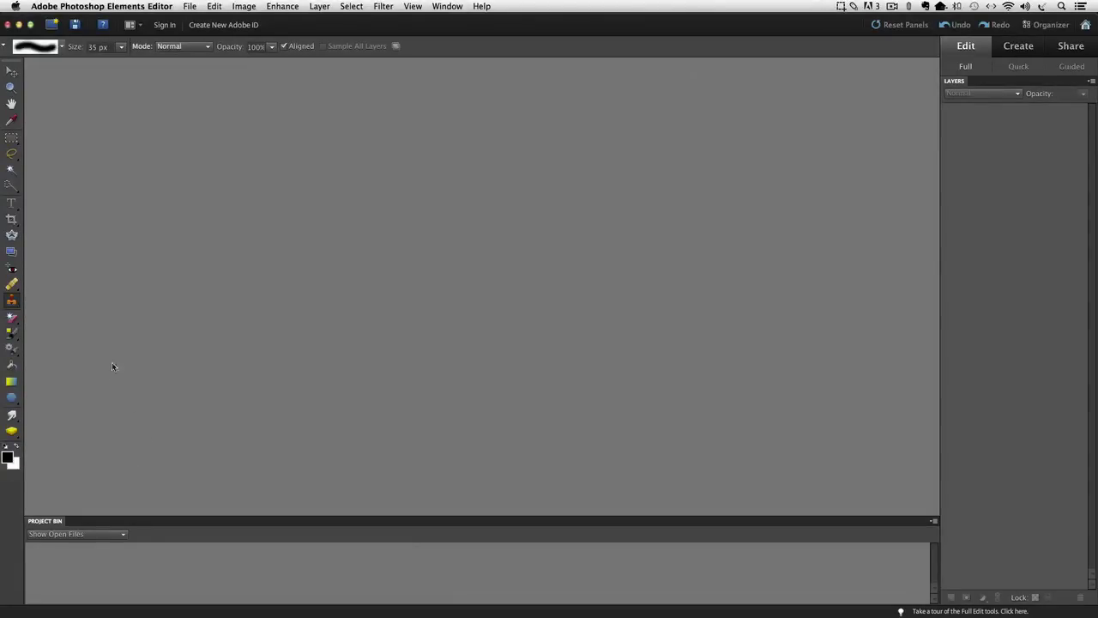
Choose Healing Brush Tool from the toolbox's healing tool flyout in the older editor
left_click(44, 281)
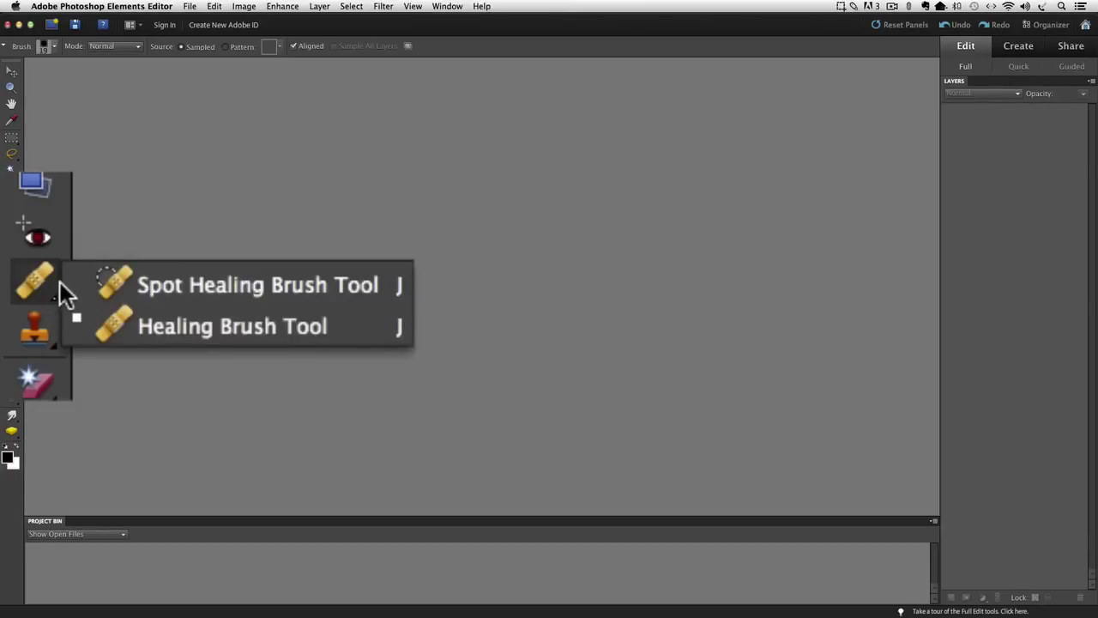
left_click(122, 319)
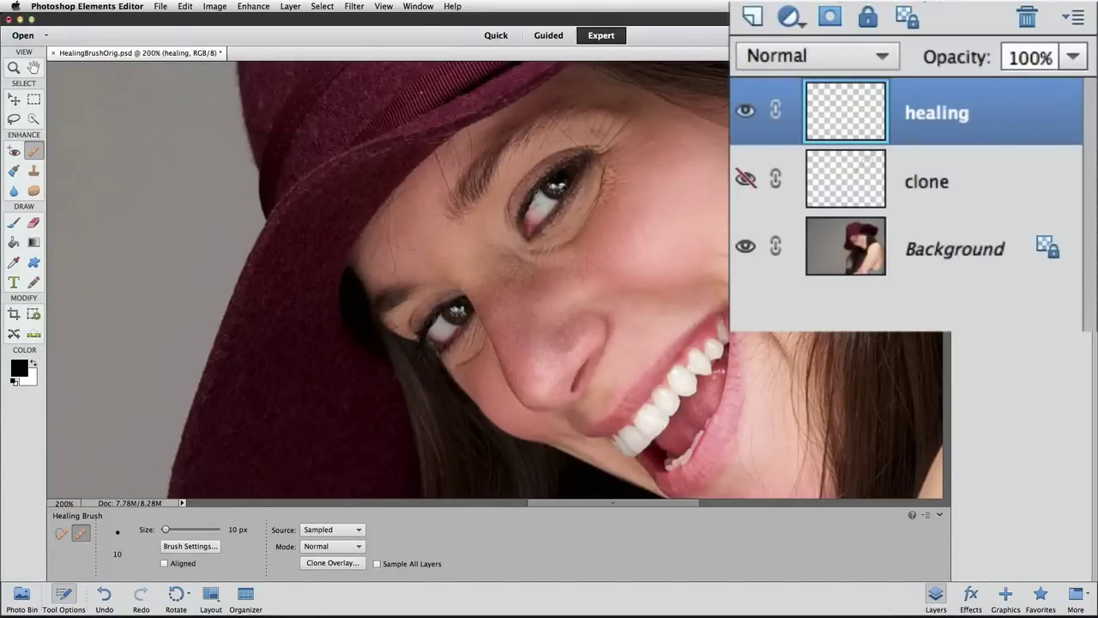
left_click(744, 182)
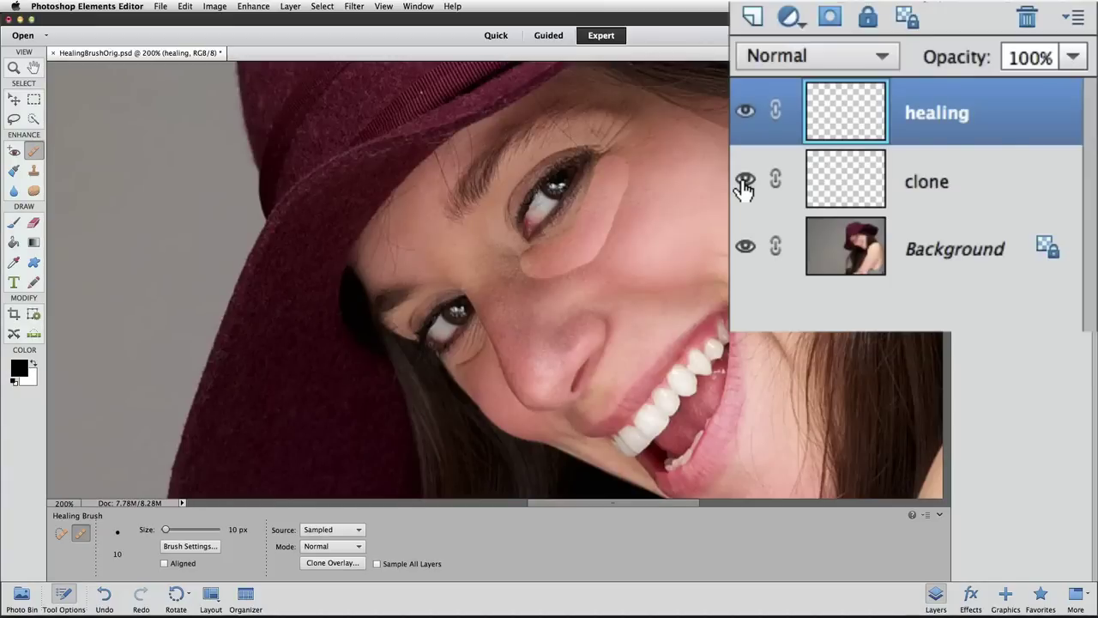
mouse_move(648, 168)
left_mouse_down()
mouse_move(627, 247)
mouse_move(553, 289)
mouse_move(557, 303)
mouse_move(601, 305)
mouse_move(640, 281)
mouse_move(678, 164)
mouse_move(652, 158)
left_mouse_up()
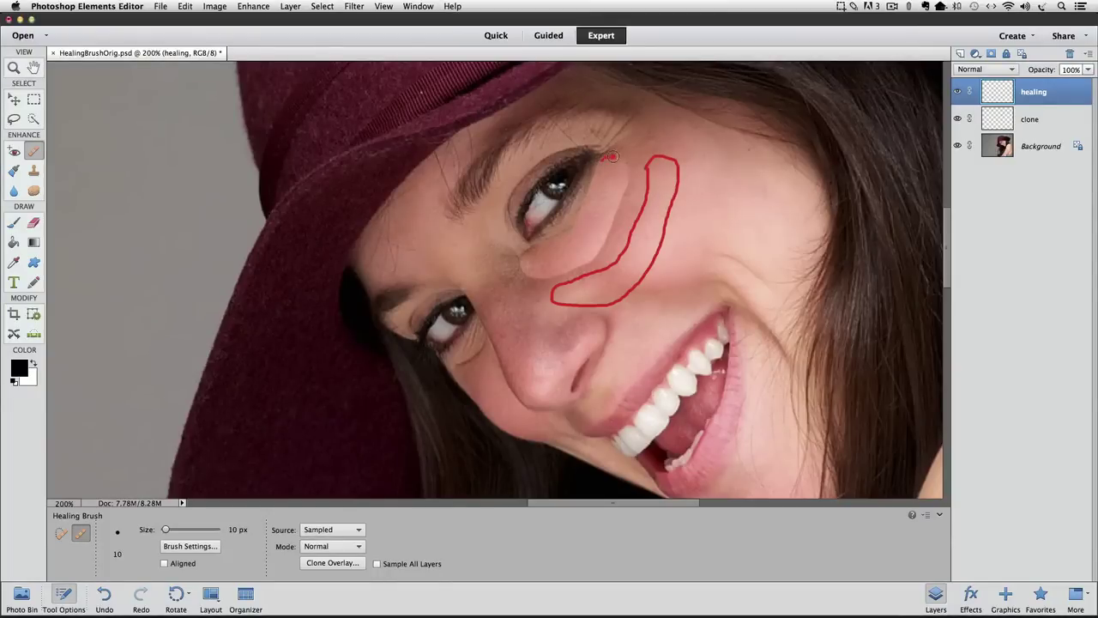
mouse_move(602, 161)
left_mouse_down()
mouse_move(624, 190)
mouse_move(595, 256)
mouse_move(535, 274)
mouse_move(525, 258)
mouse_move(576, 219)
mouse_move(602, 160)
left_mouse_up()
mouse_move(645, 236)
left_mouse_down()
mouse_move(606, 242)
mouse_move(621, 219)
left_mouse_up()
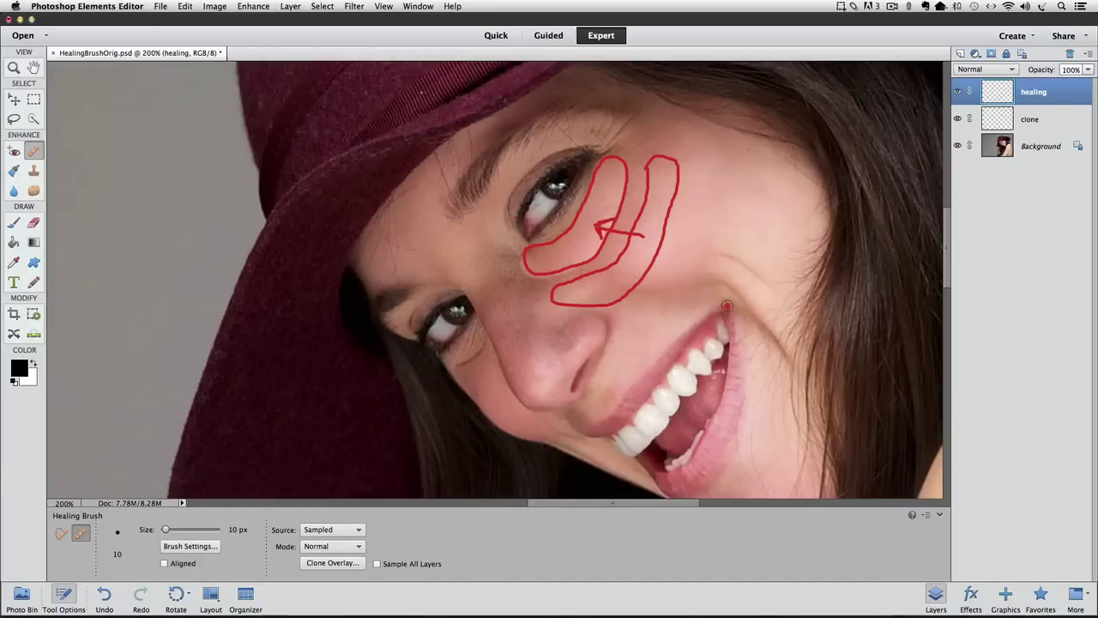
key("Escape")
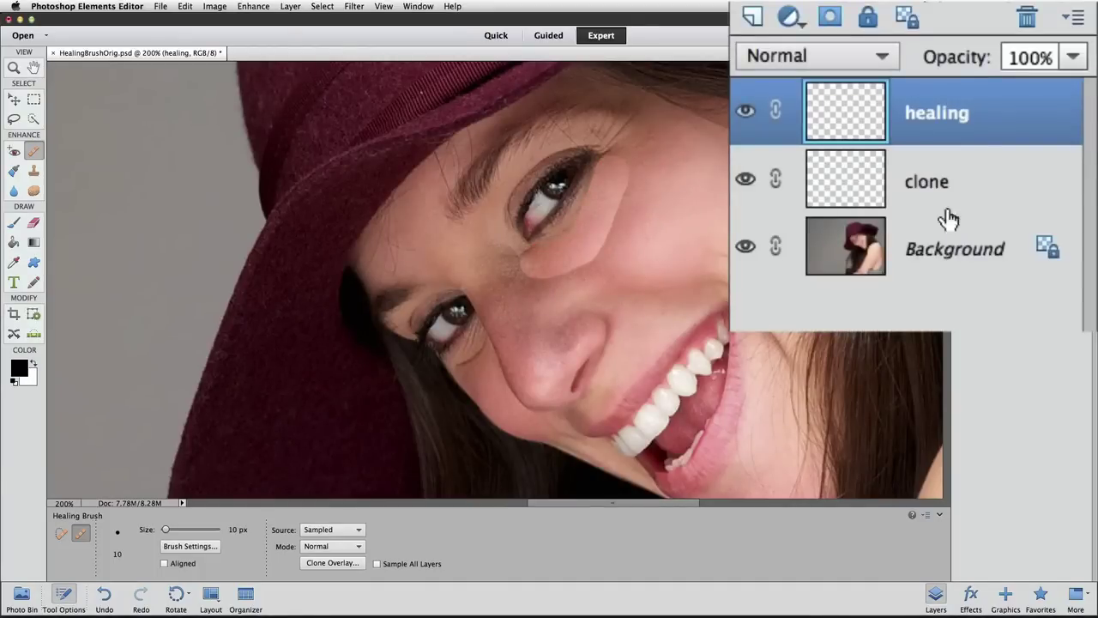
left_click(958, 118)
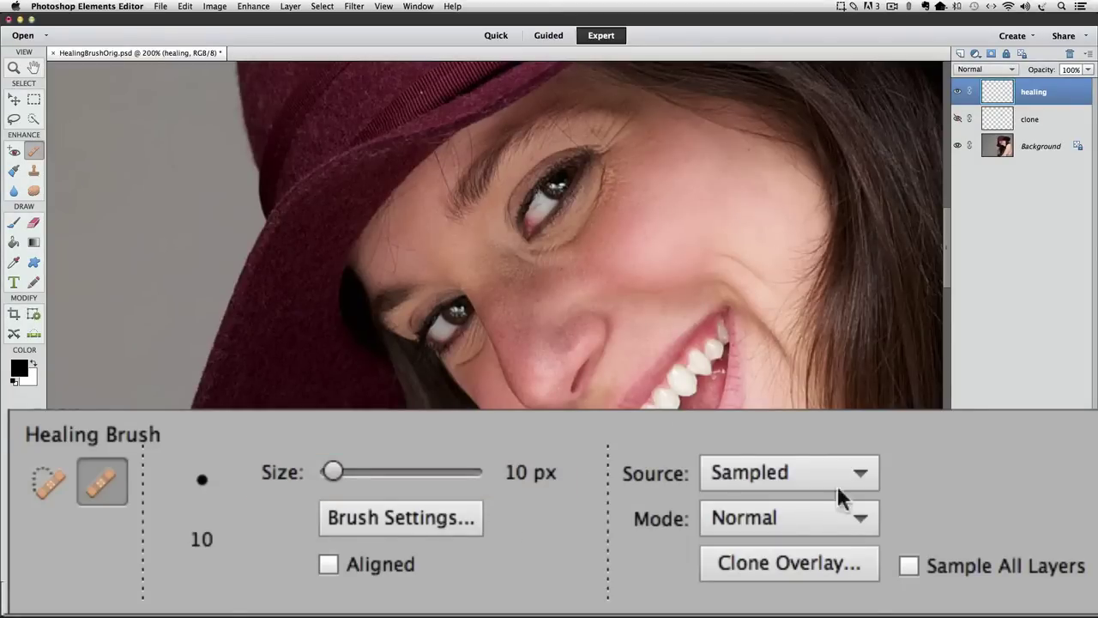
Open Brush Settings to view the Healing Brush's 100% hardness and 25% spacing
left_click(432, 526)
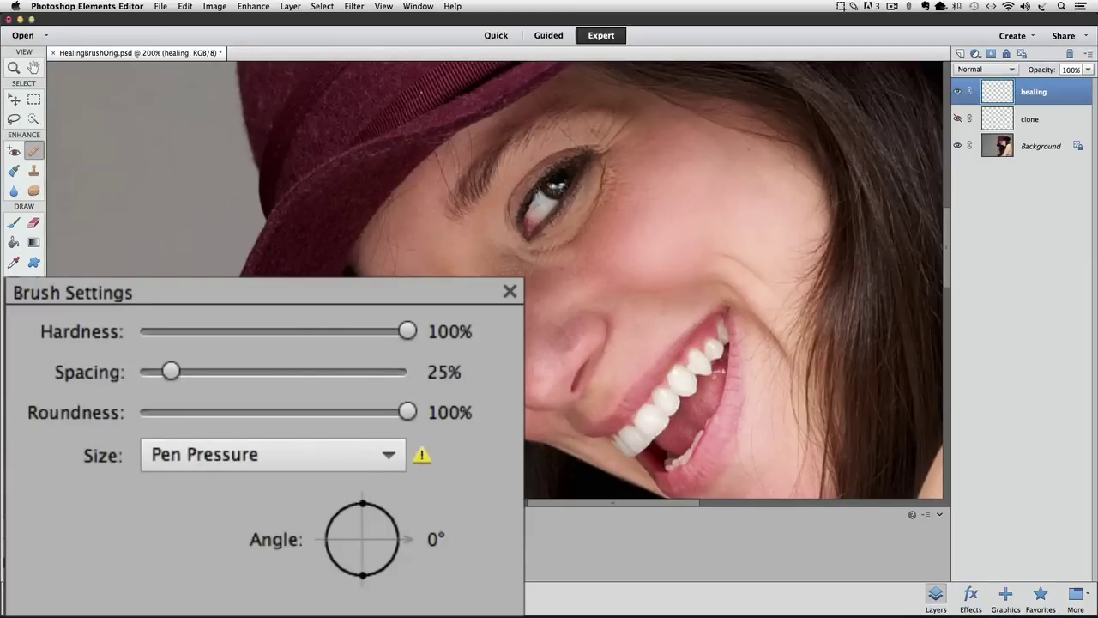
Keep the Healing Brush source as Sampled and turn on Sample All Layers
left_click(510, 294)
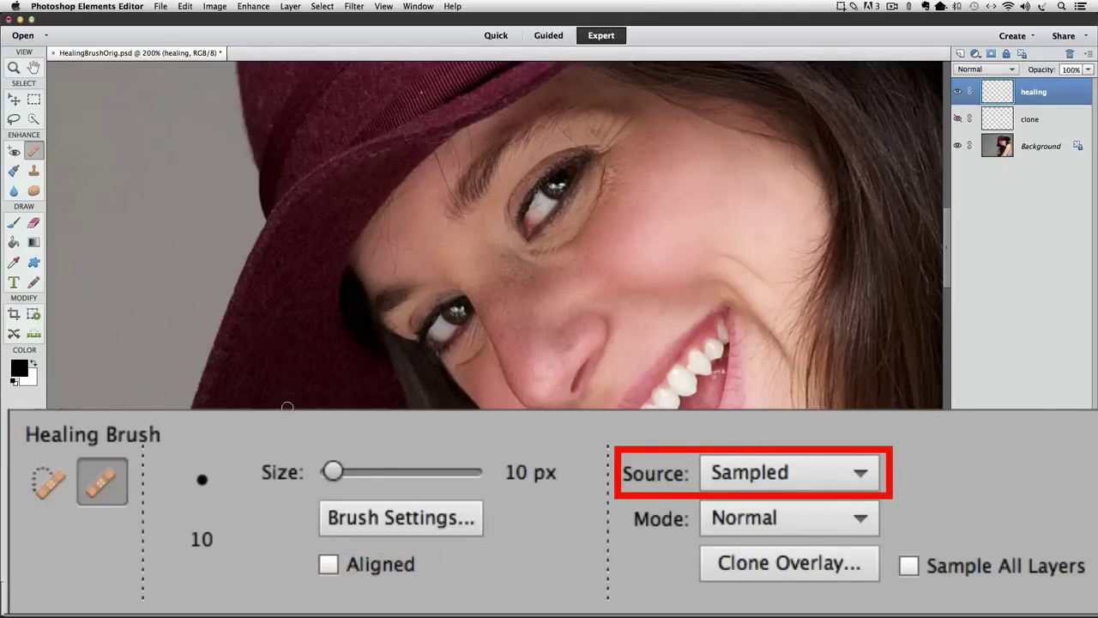
left_click(858, 479)
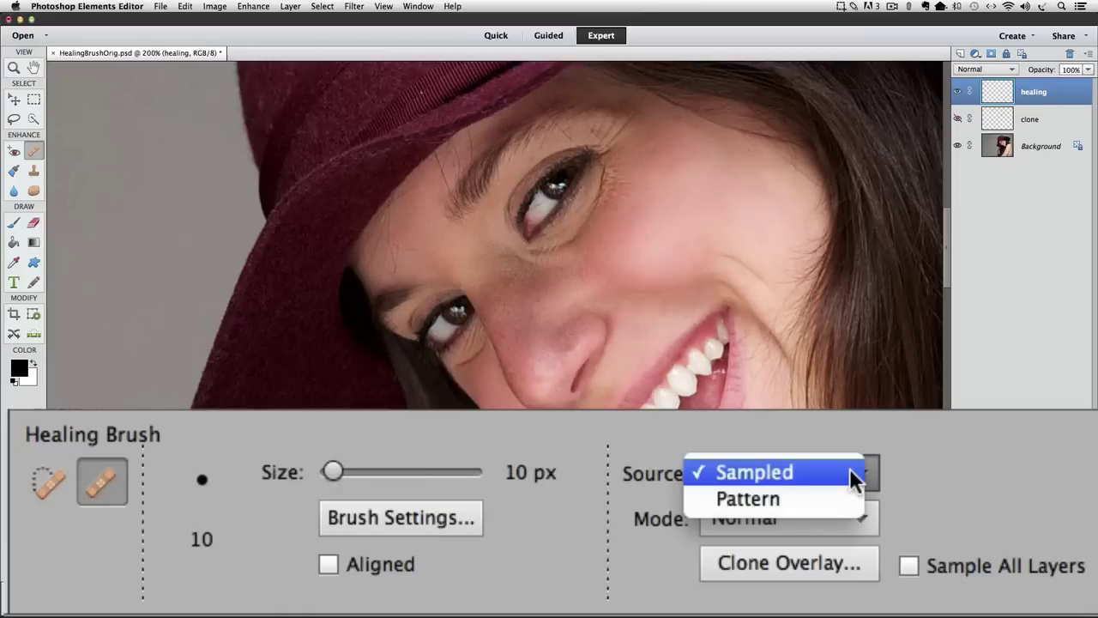
left_click(852, 477)
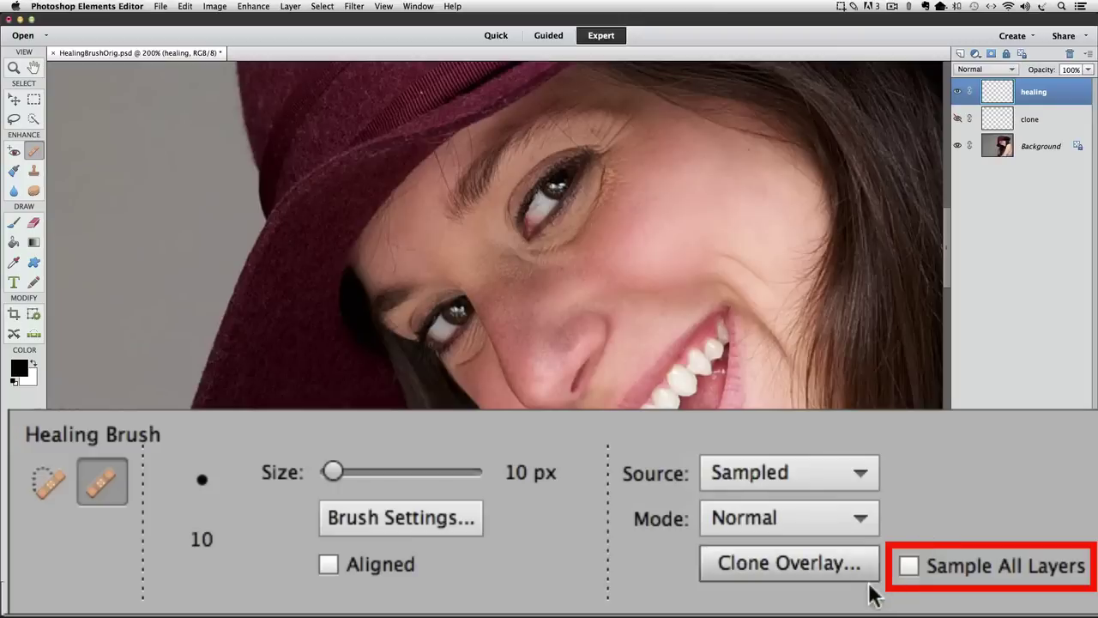
left_click(908, 566)
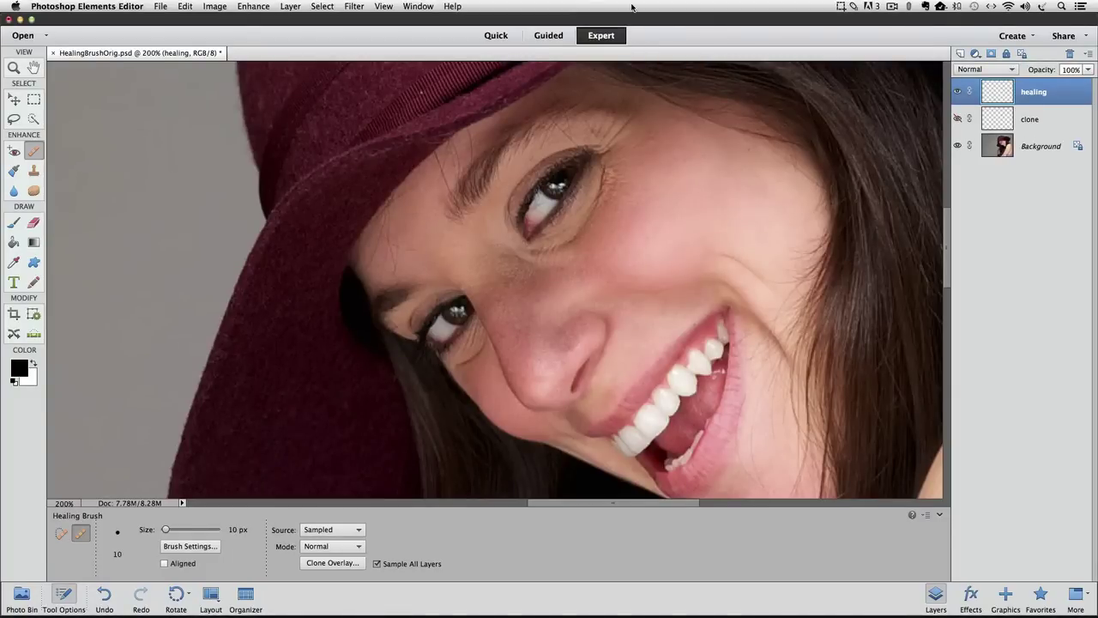
Zoom out to 100%, raise the brush size to 25 px, then undo the previous step
key("super+minus")
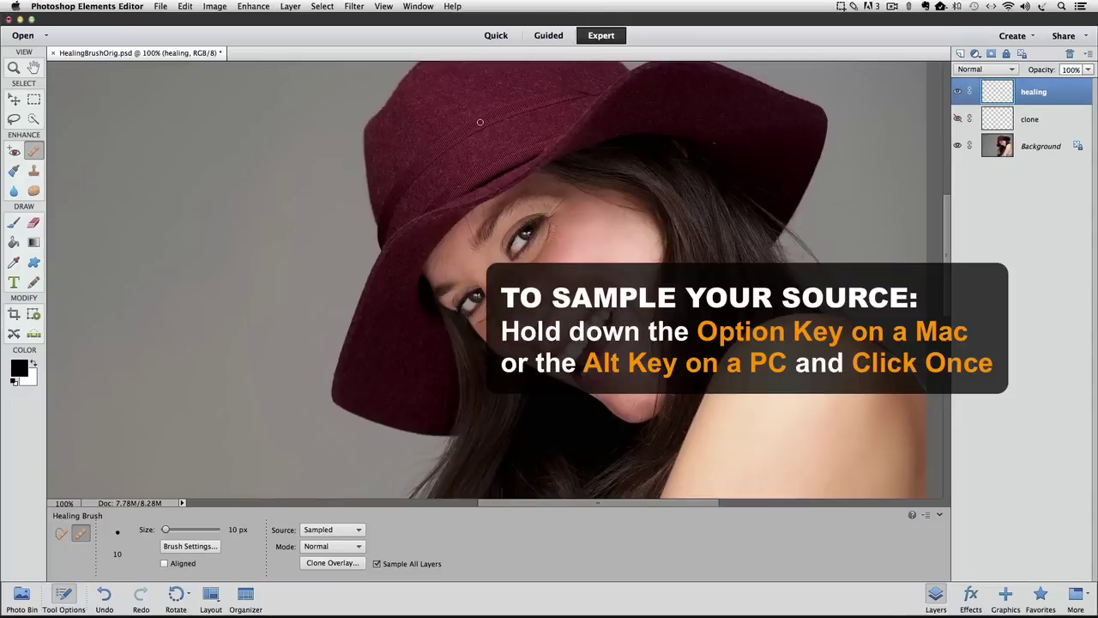
key("bracketright")
key("bracketright")
key("bracketright")
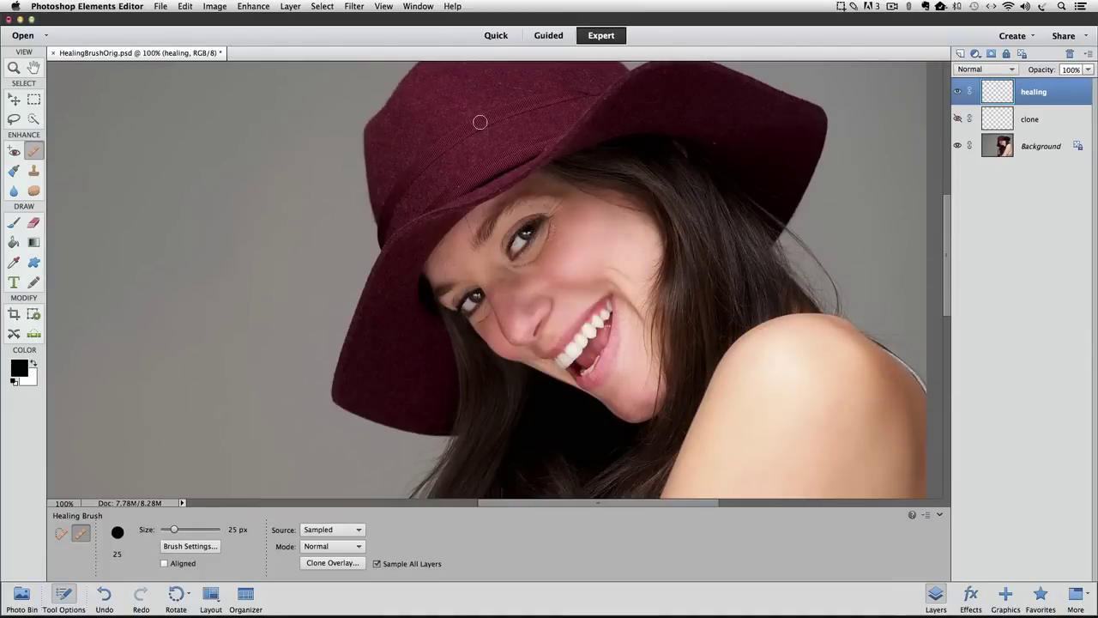
key("super+z")
Sample the maroon hat, undo a stroke over the hair, then streak hat texture across the cheek
left_click(709, 239)
left_click_drag(708, 239, 688, 253)
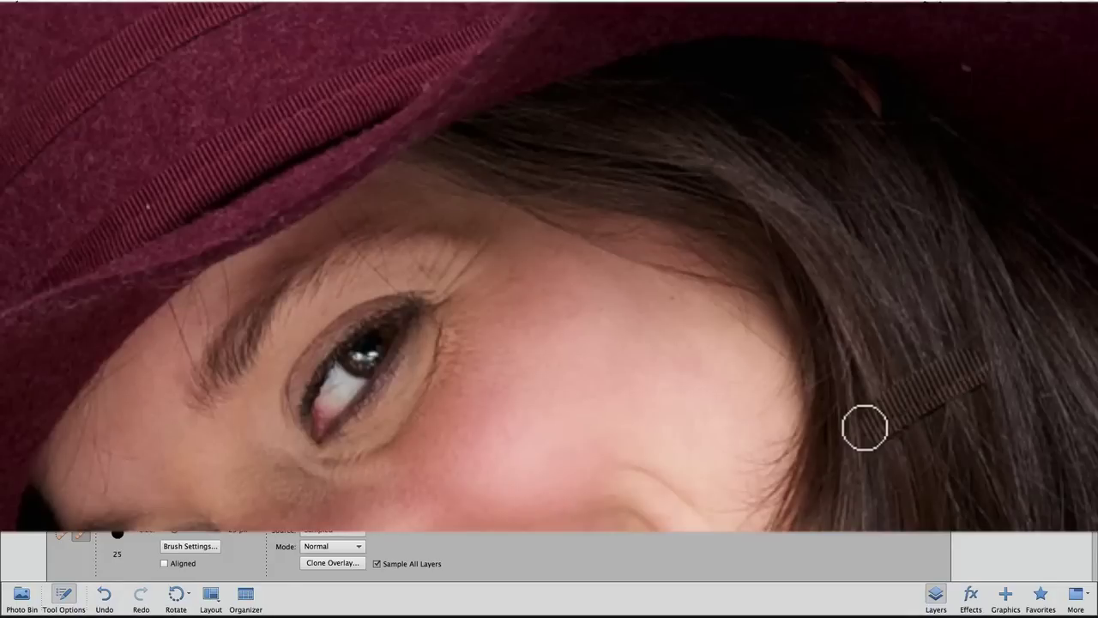
key("ctrl+z")
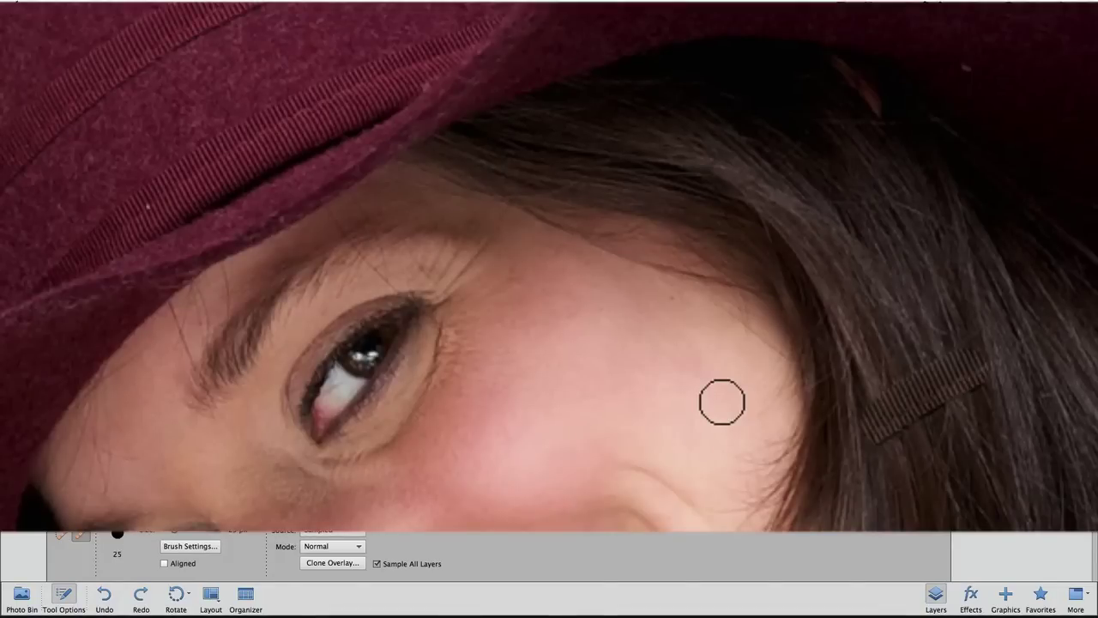
left_click(722, 402)
mouse_move(722, 402)
left_mouse_down()
mouse_move(670, 420)
mouse_move(604, 477)
left_mouse_up()
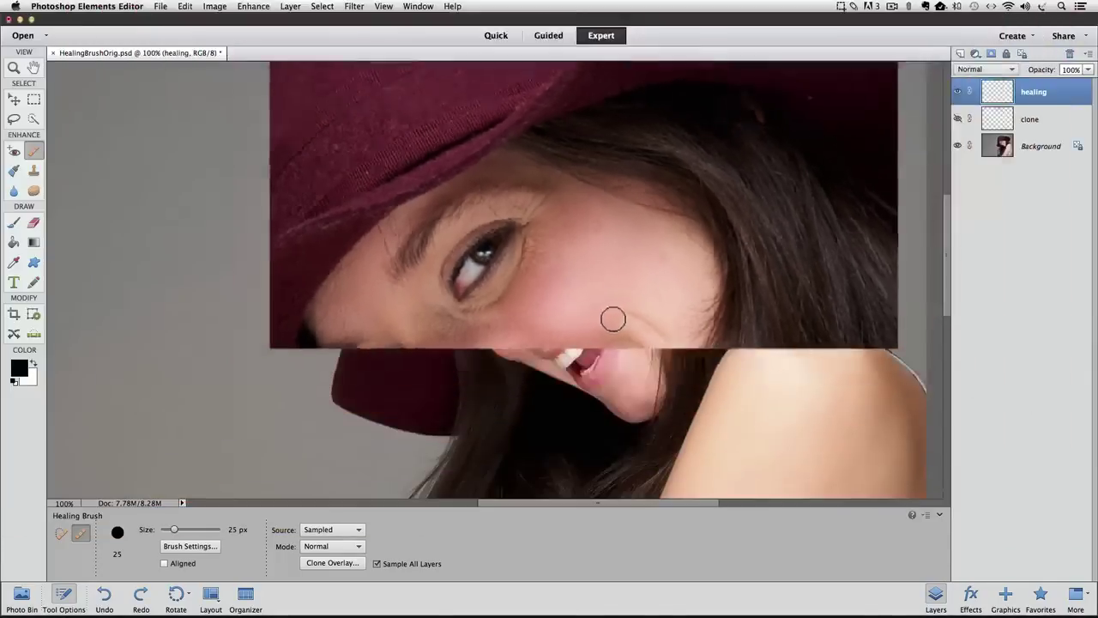
At 200% zoom, sample clean skin and heal the outer eye-corner wrinkles with a 35 px Healing Brush
key("super+equal")
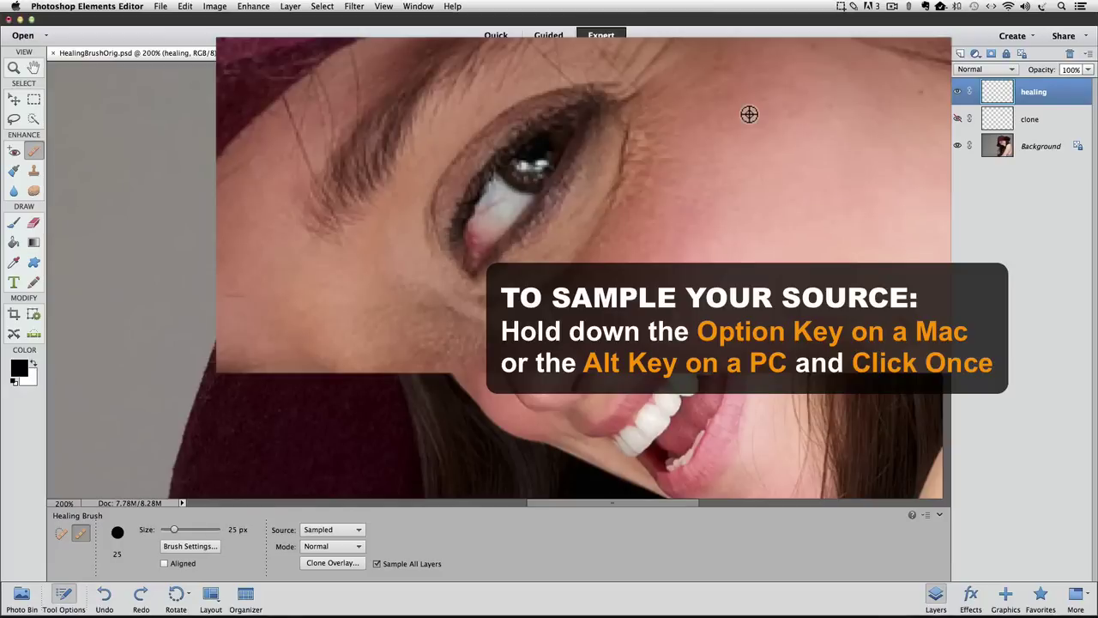
left_click(749, 114, "alt")
key("bracketright")
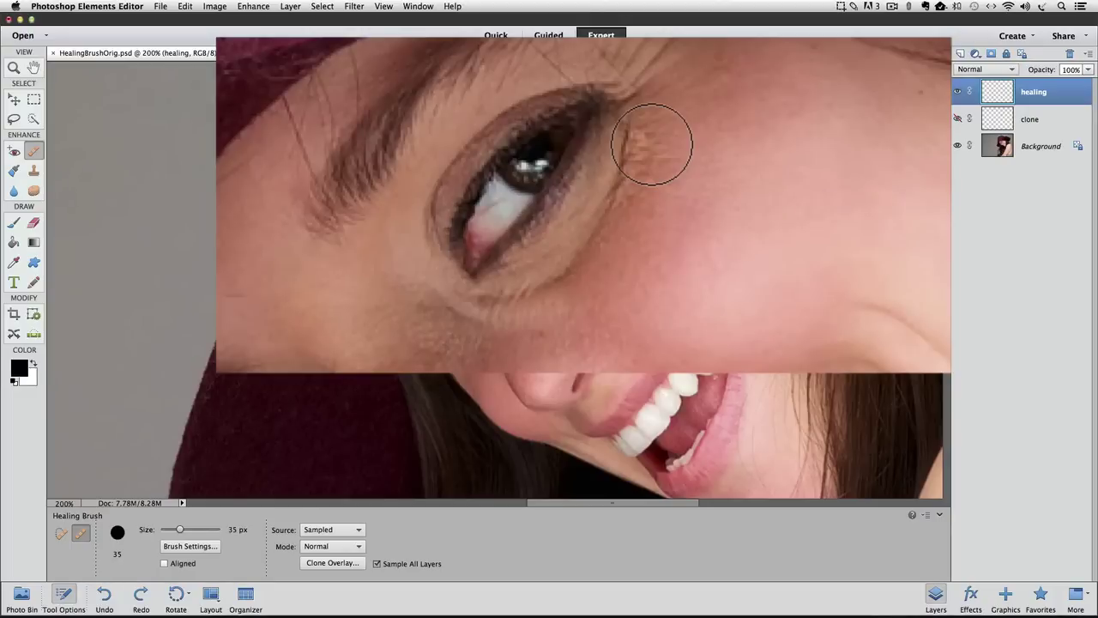
mouse_move(651, 143)
left_mouse_down()
mouse_move(600, 240)
mouse_move(551, 286)
mouse_move(480, 318)
left_mouse_up()
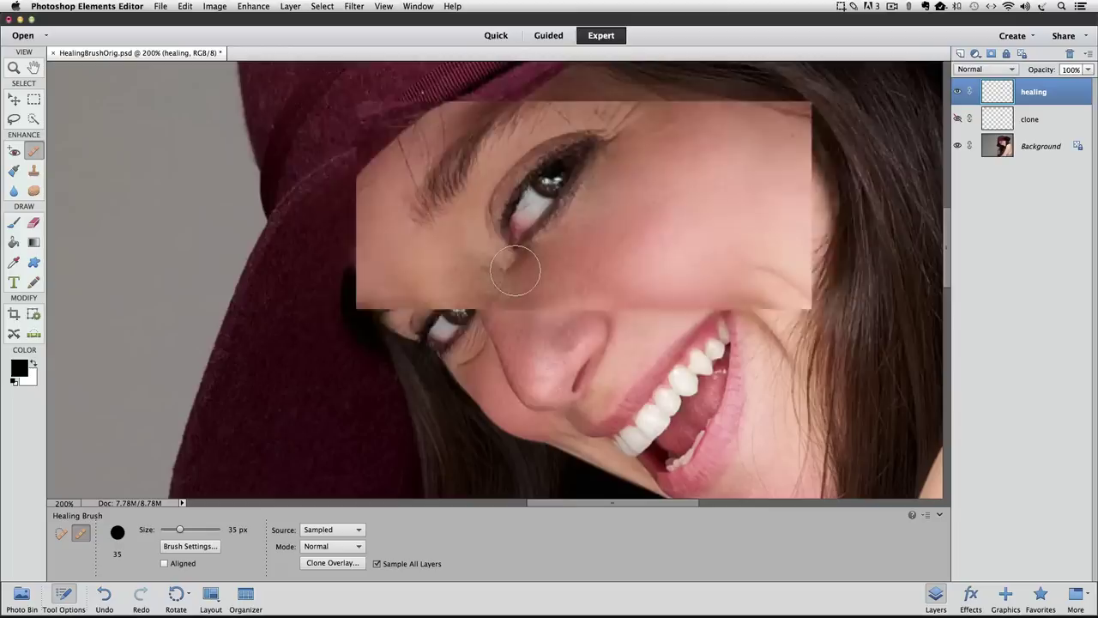
Heal the fine lines under the upper eye with a 10 px Healing Brush stroke
key("bracketleft")
key("bracketleft")
key("bracketleft")
key("bracketleft")
key("bracketleft")
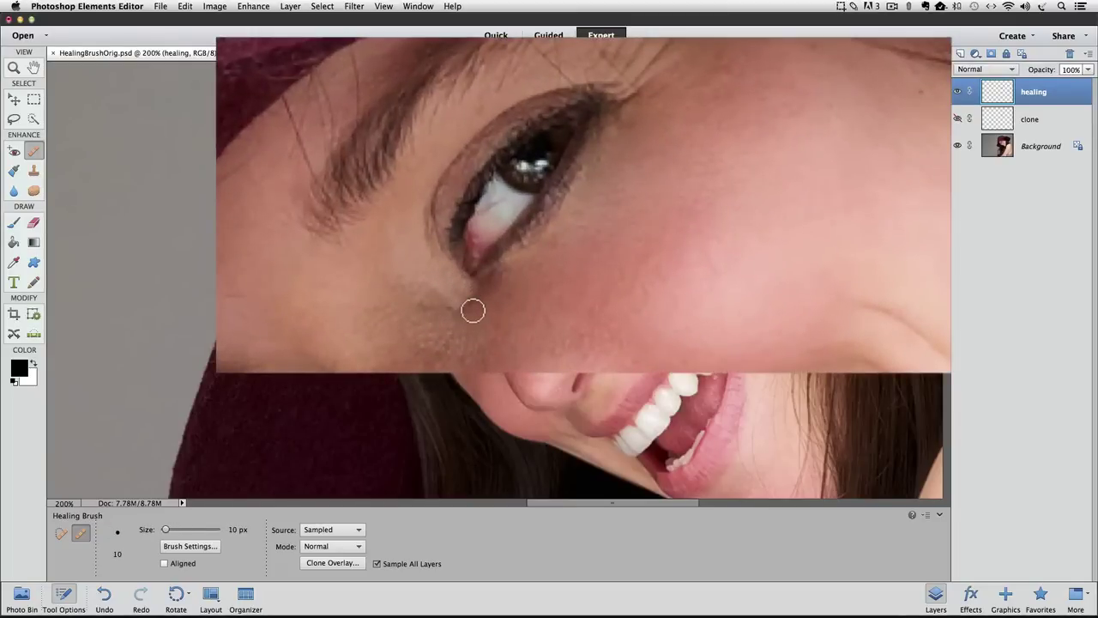
left_click_drag(497, 277, 465, 309)
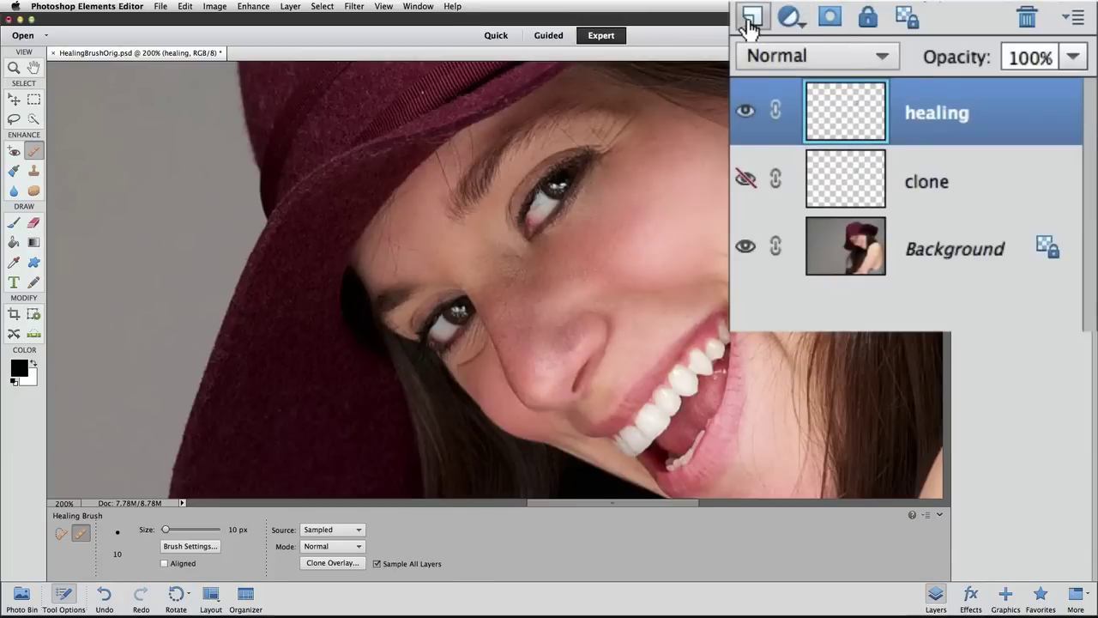
Create Layer 1 above healing, then at 100% zoom heal over the hat band with a 35 px brush
left_click(804, 14)
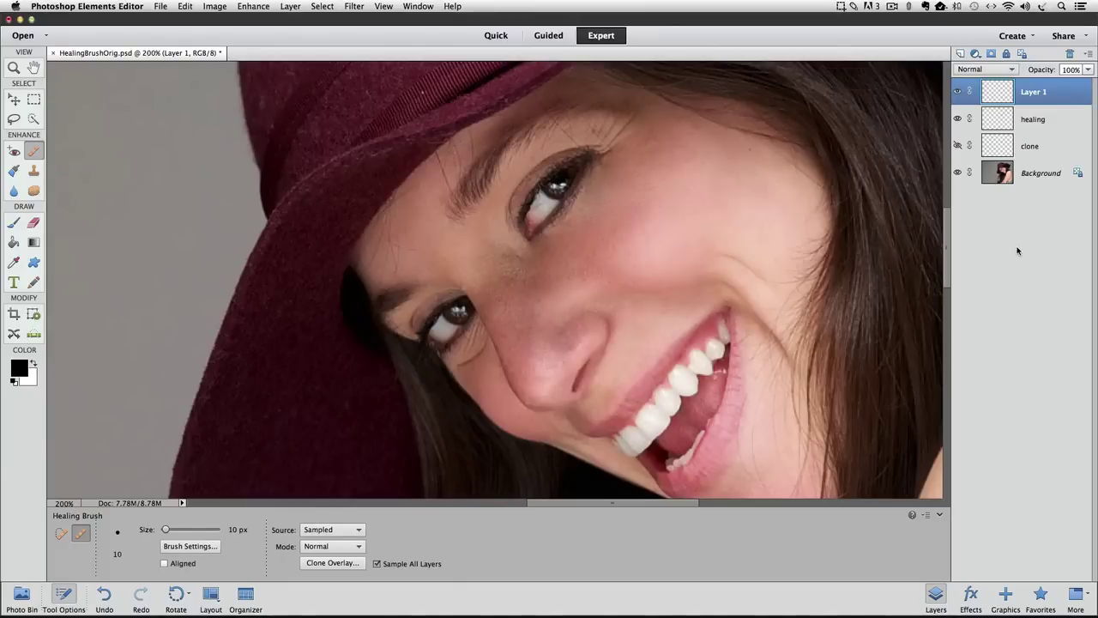
key("super+minus")
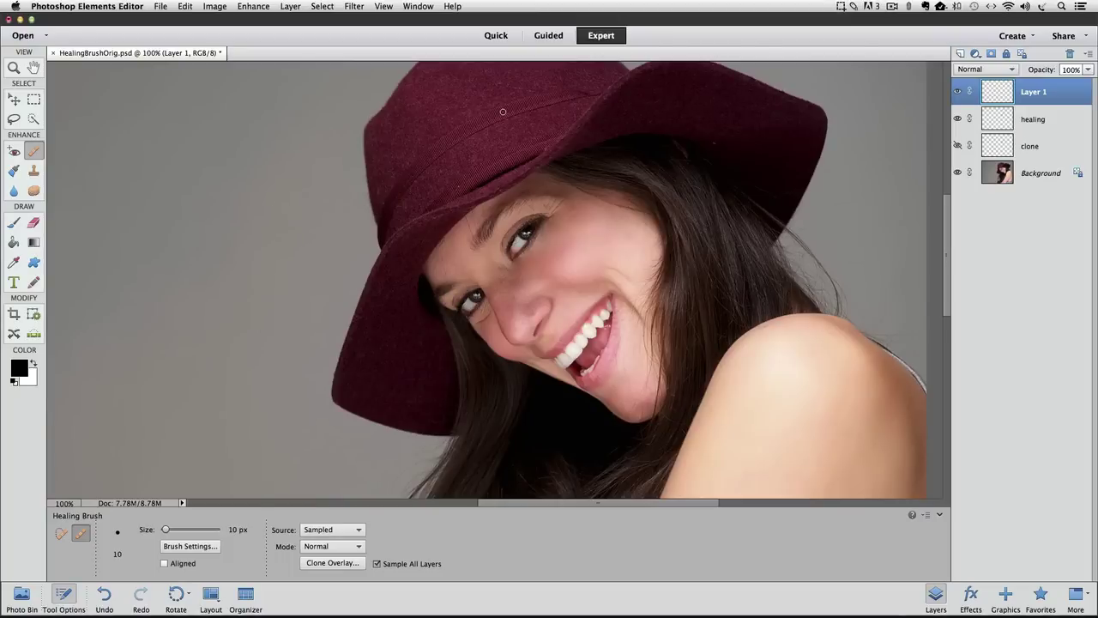
key("bracketright")
key("bracketright")
key("bracketright")
key("bracketright")
key("bracketright")
left_click_drag(549, 107, 529, 175)
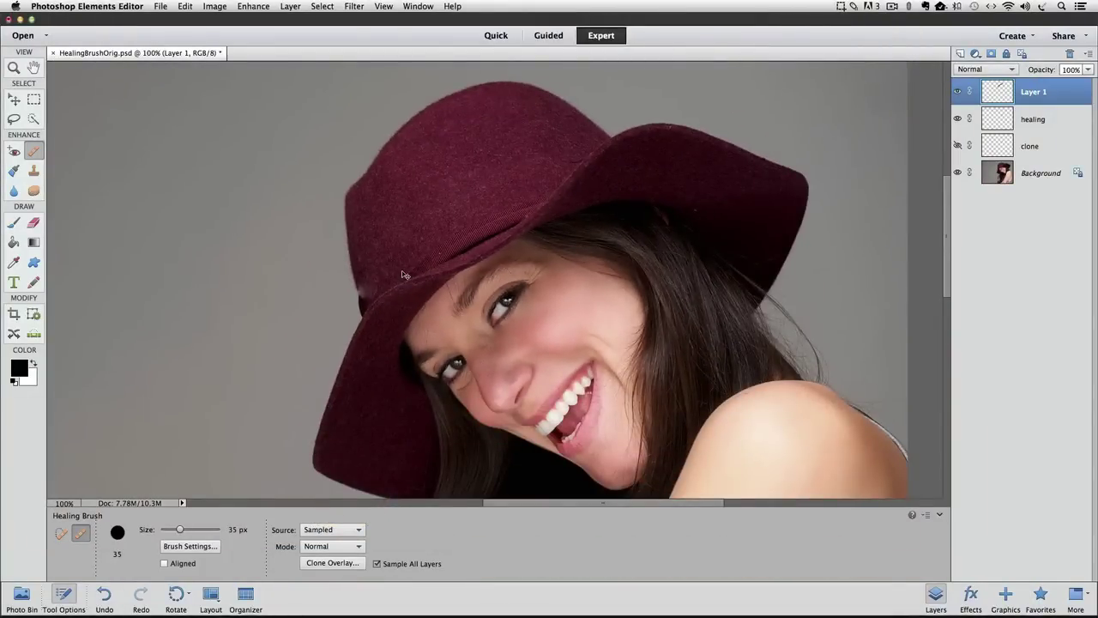
Undo the hat-band healing stroke and switch to the Clone Stamp tool
key("super+z")
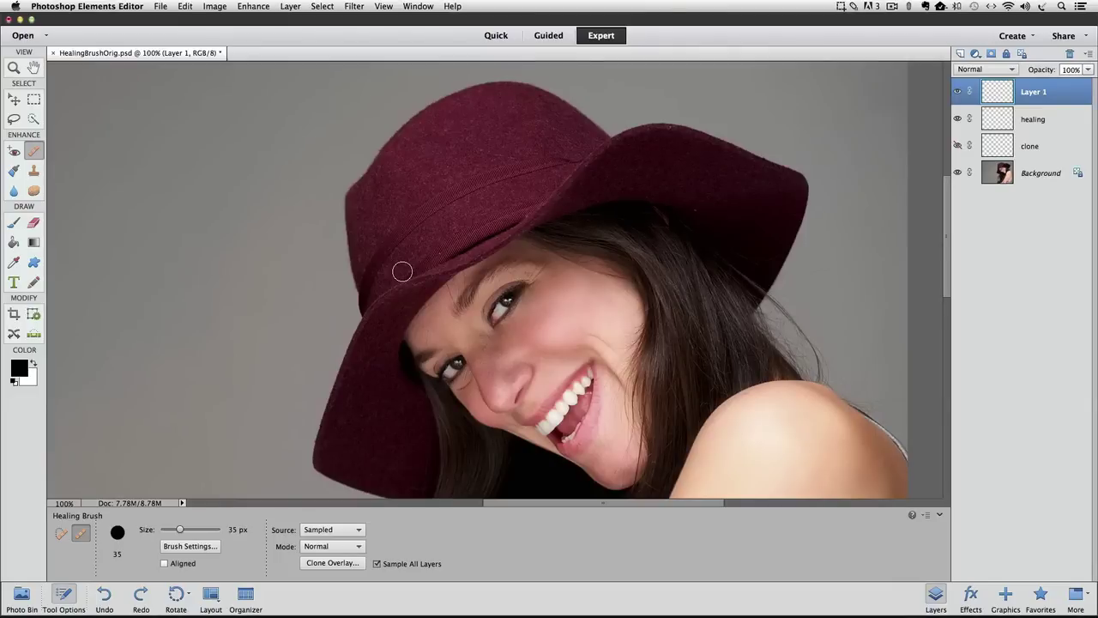
left_click(34, 171)
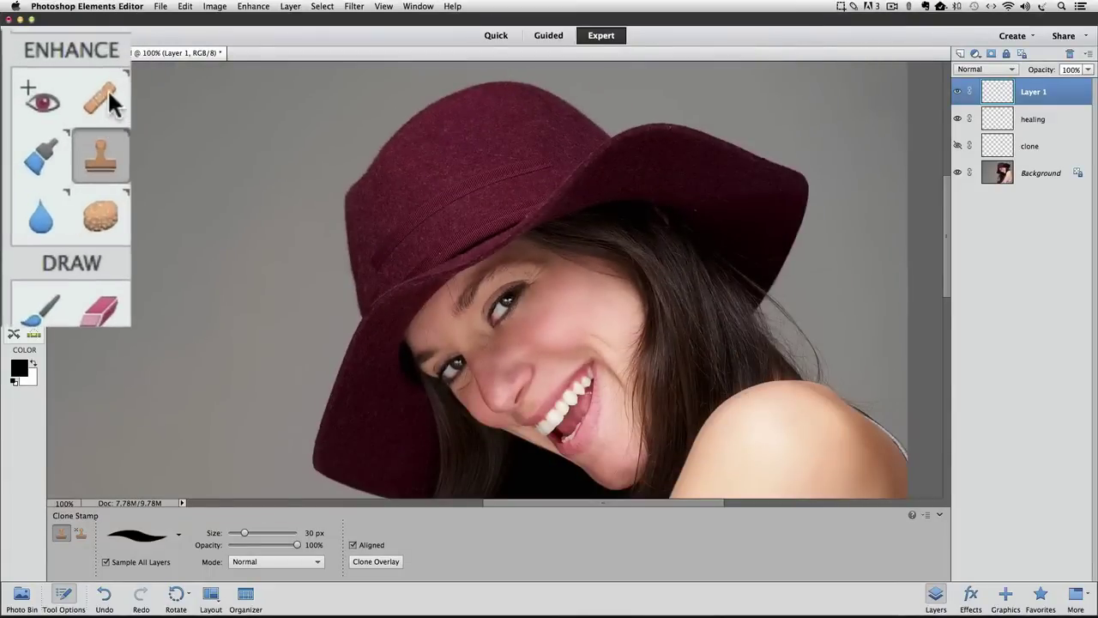
Reselect the Healing Brush tool to work on the hat band on Layer 1
left_click(99, 98)
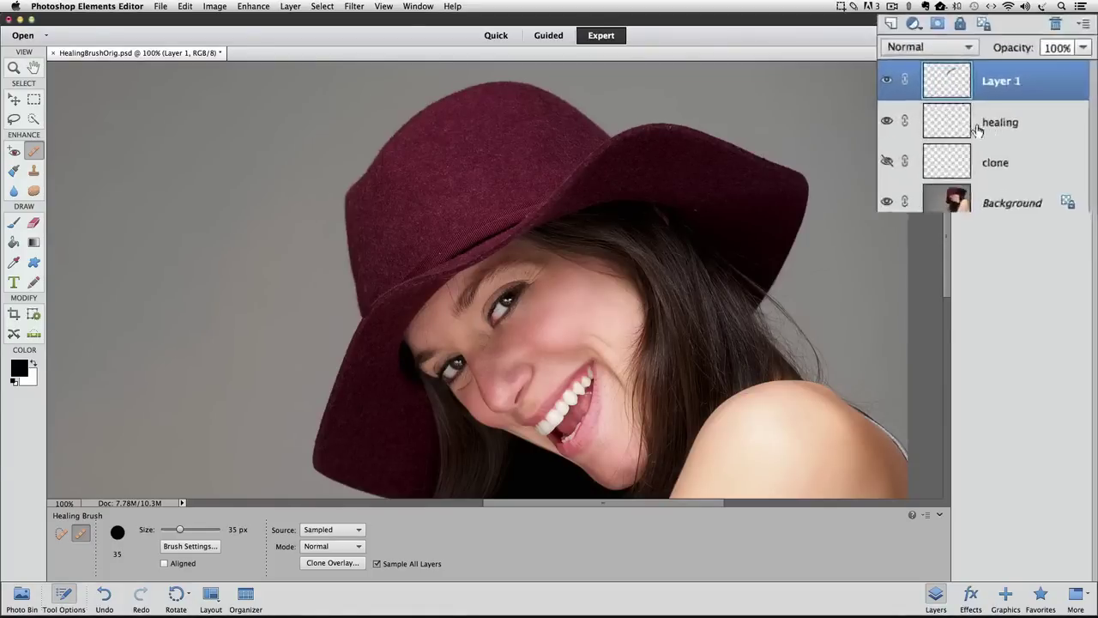
Lower the healing layer to 65% opacity and toggle its visibility to compare before and after
left_click(1008, 121)
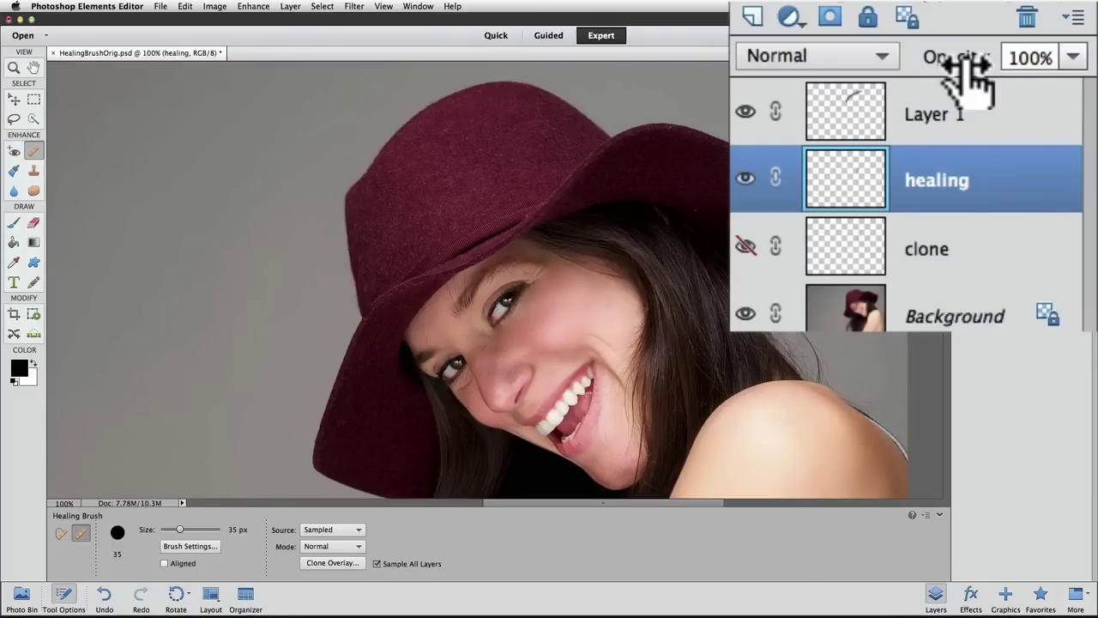
left_click_drag(968, 68, 916, 72)
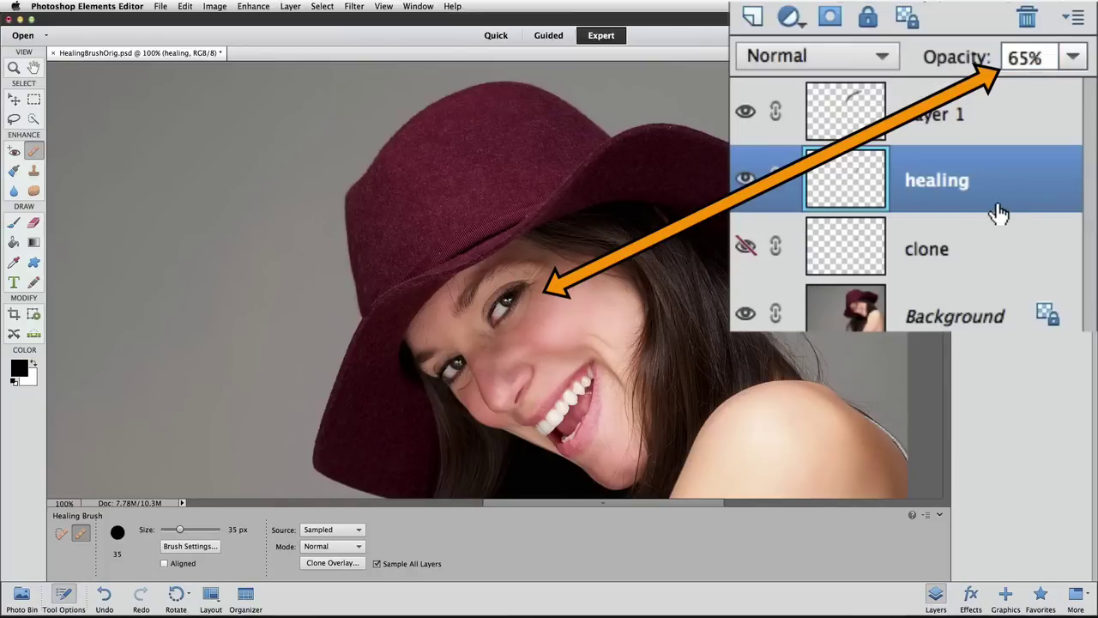
left_click(745, 181)
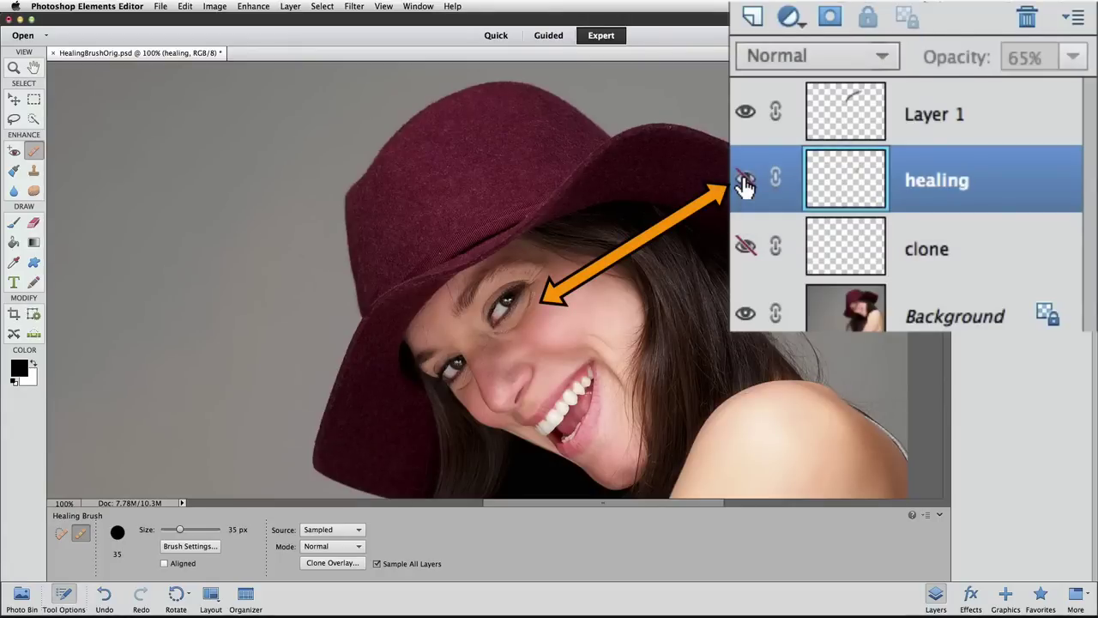
left_click(745, 182)
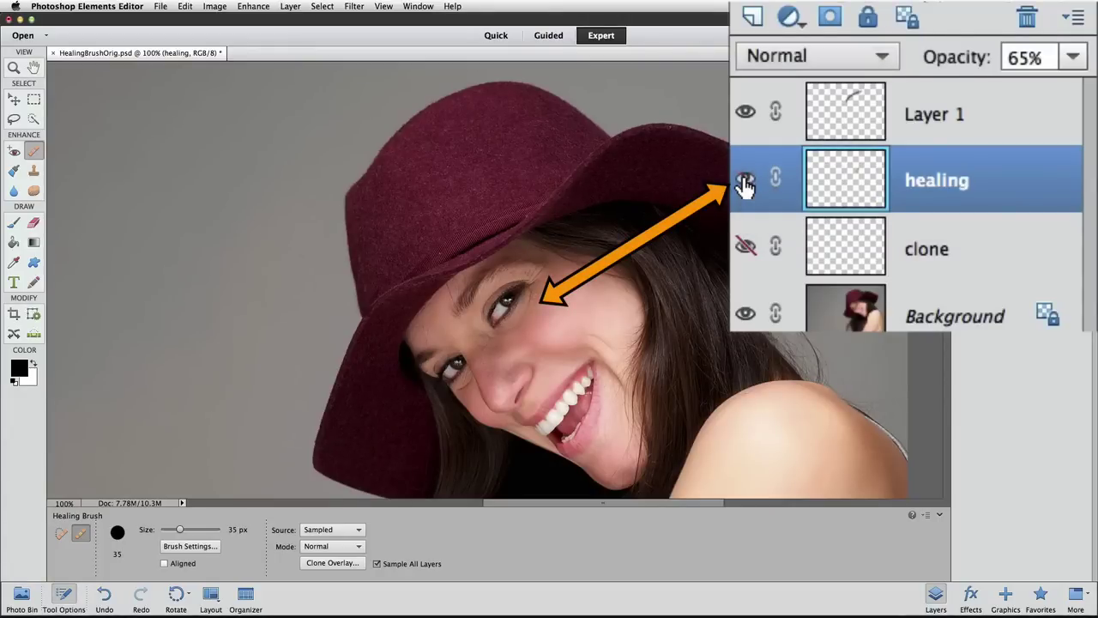
left_click(745, 182)
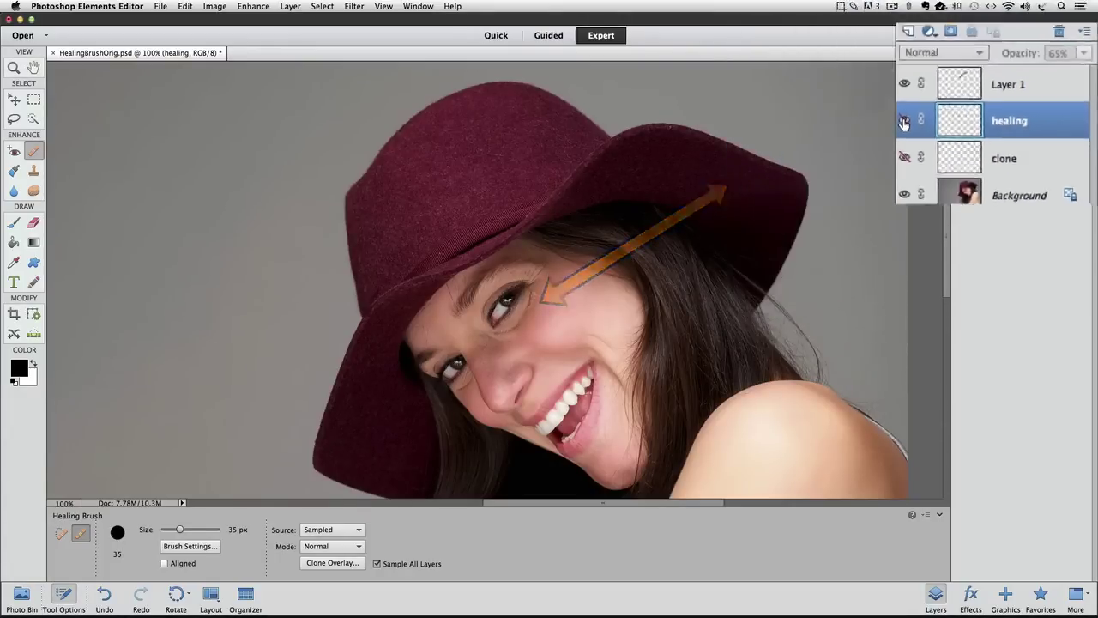
left_click(959, 119)
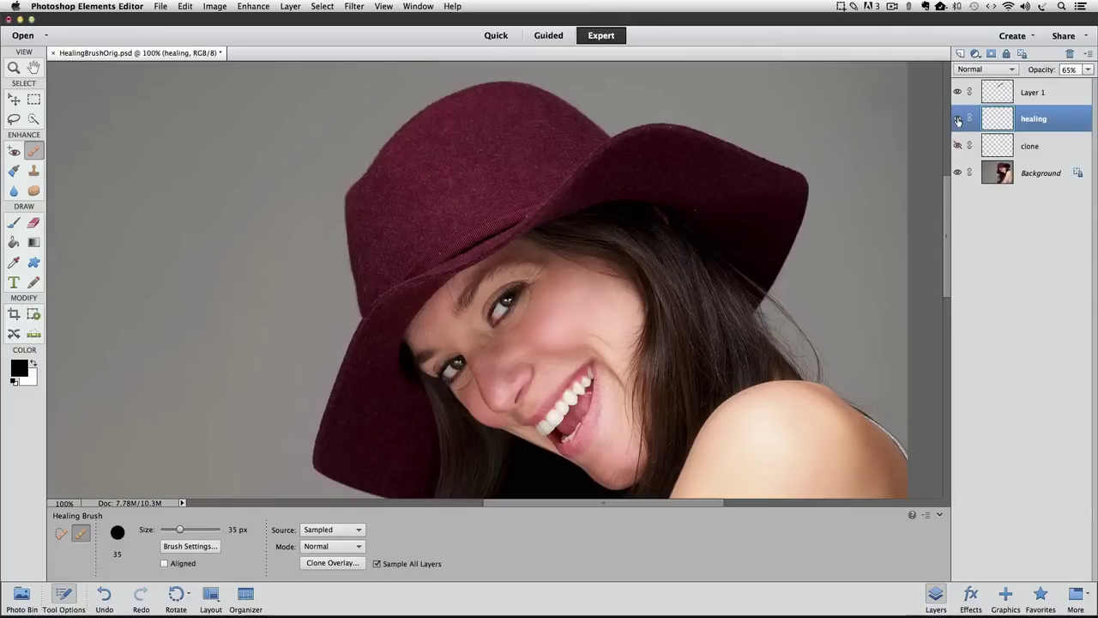